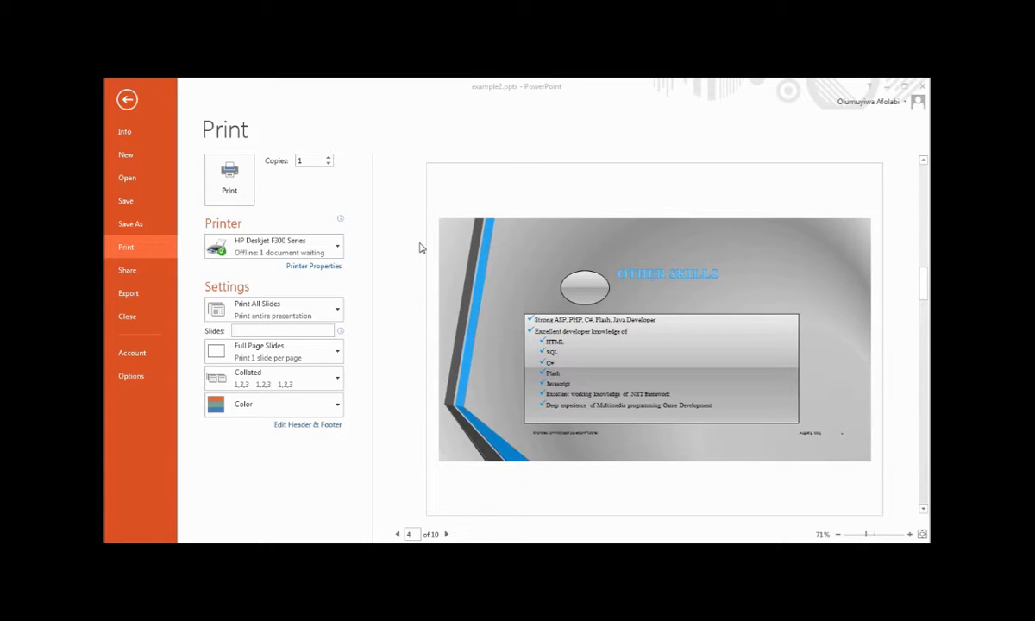
- Leave the print settings and select the New York Trips title slide for editing
left_click(126, 100)
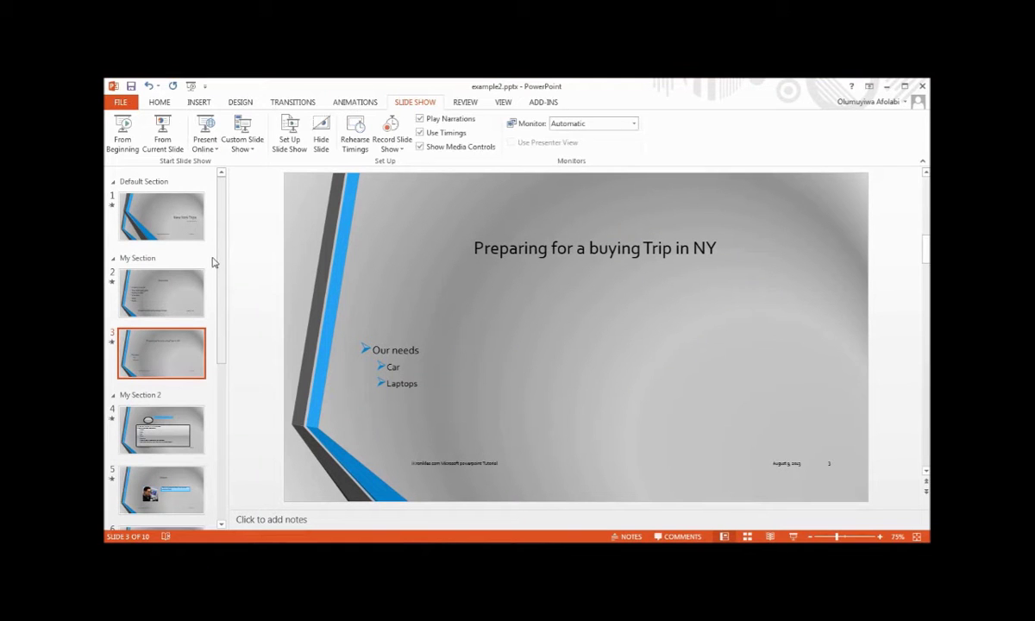
scroll(226, 276, "down", 3)
scroll(228, 285, "up", 3)
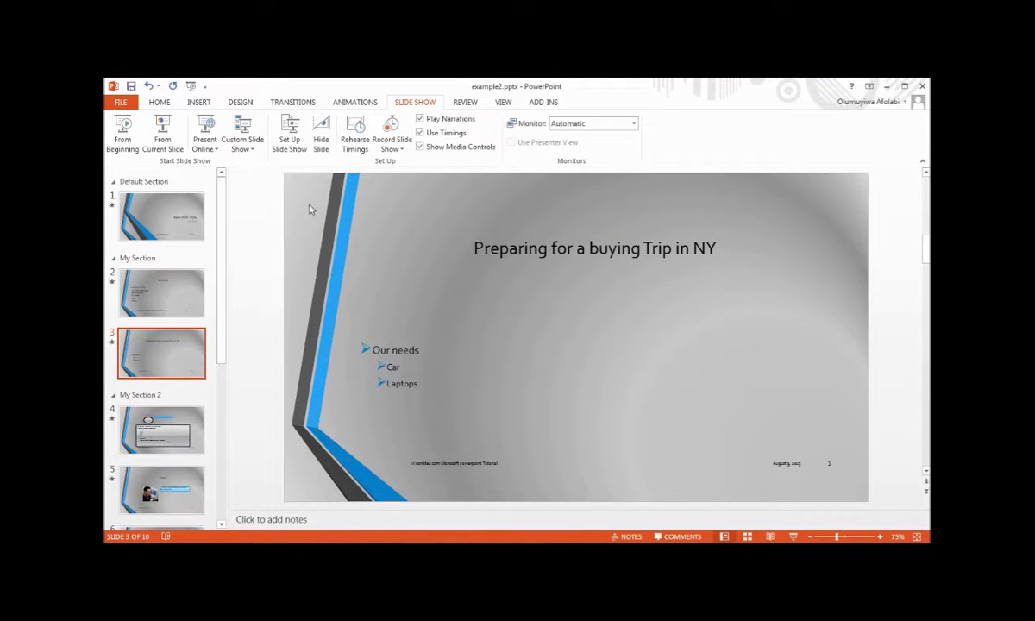
left_click(169, 297)
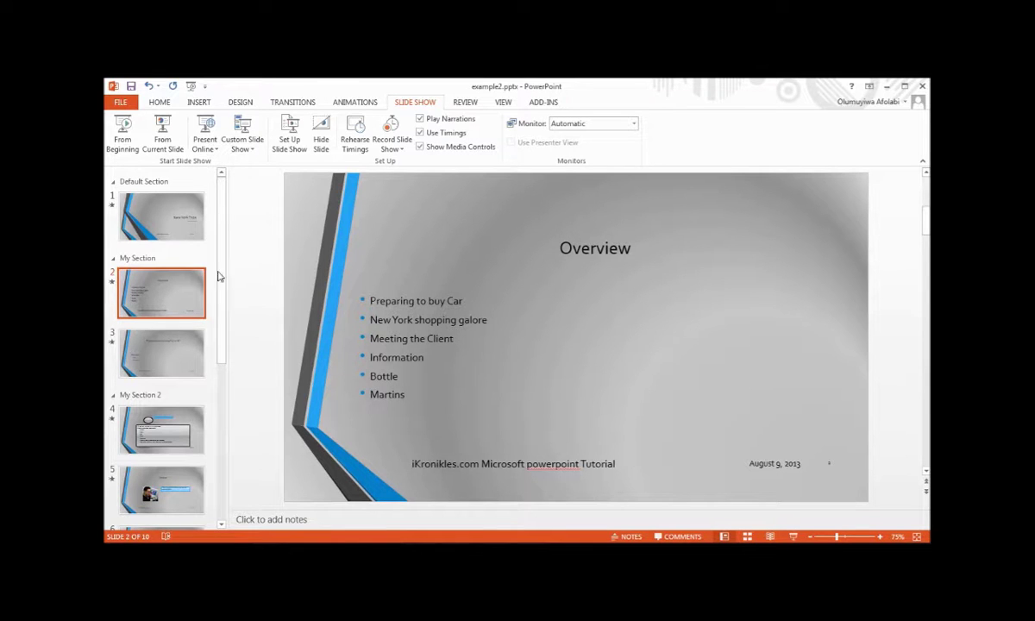
scroll(220, 303, "down", 1)
scroll(194, 259, "up", 2)
left_click_drag(190, 226, 170, 311)
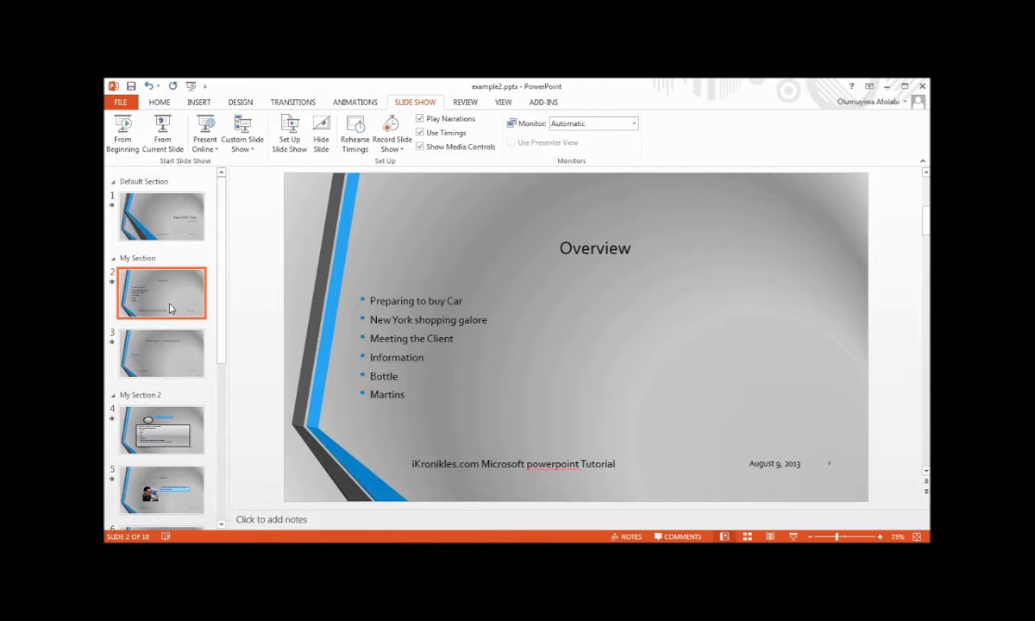
left_click(171, 226)
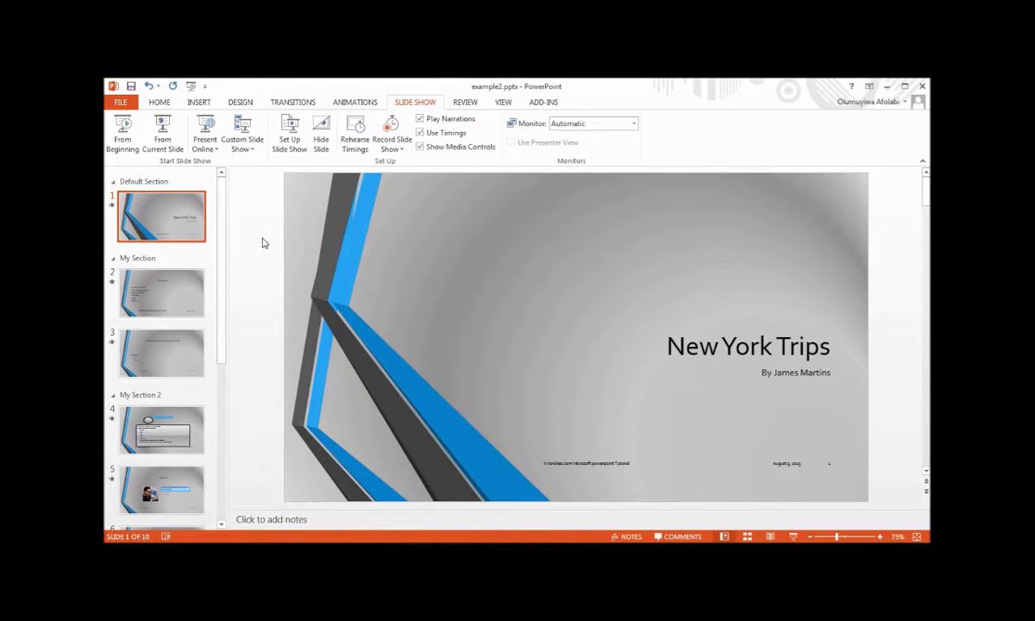
- Enlarge the notes area and add the lines "Welcome and Introductions" and "iKronikles Knowledge center" as notes on the title slide
left_click_drag(391, 511, 390, 470)
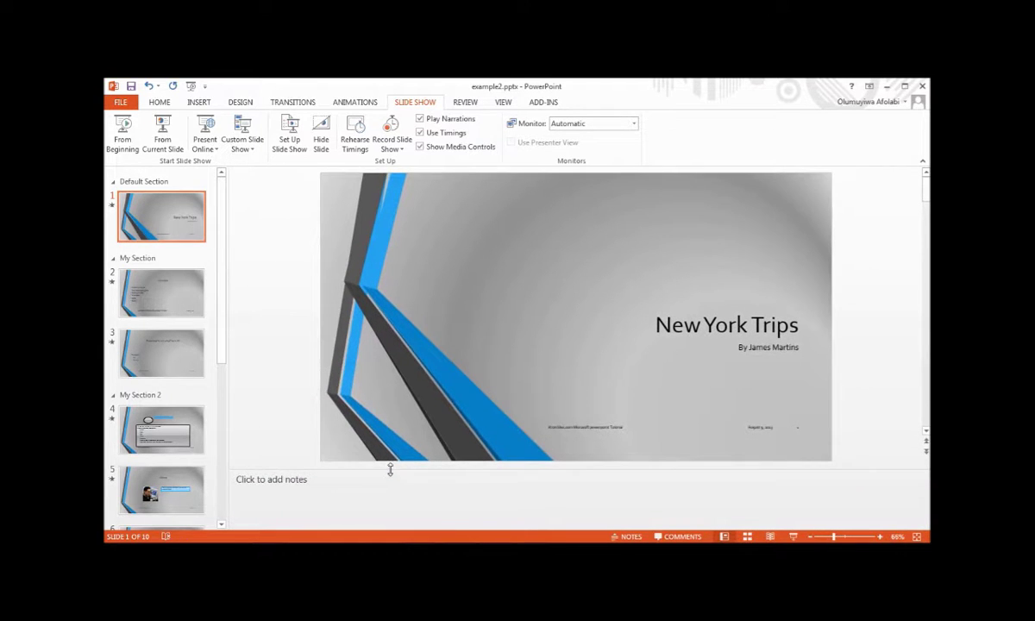
left_click(292, 485)
type("Welcome and Introductions")
type("K")
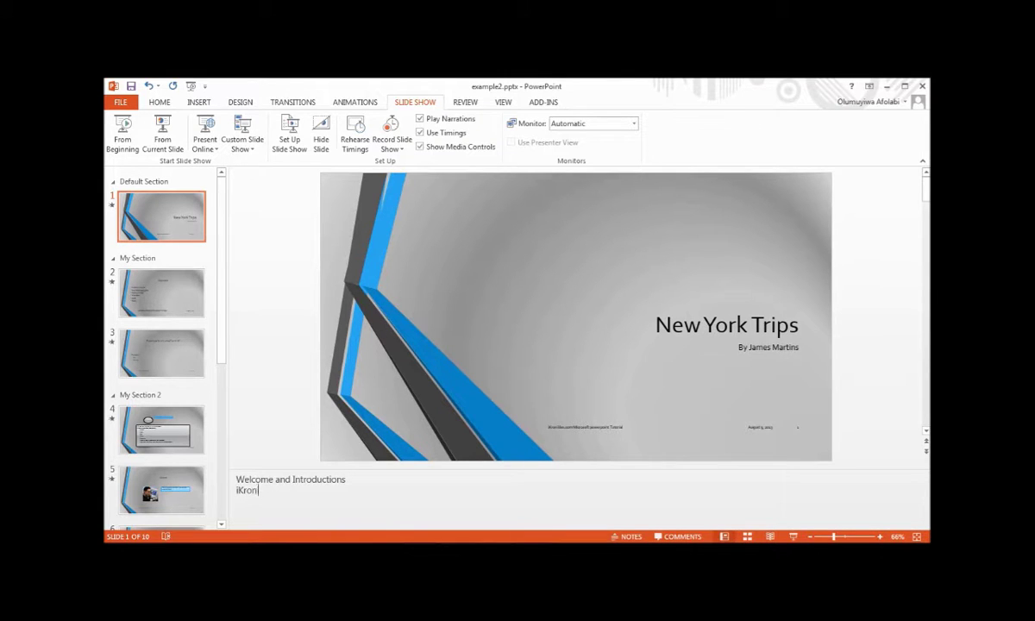
type("ronikles Knowledge center")
- Add the speaker note "Talk about the main concepts" to the Overview slide
left_click(150, 290)
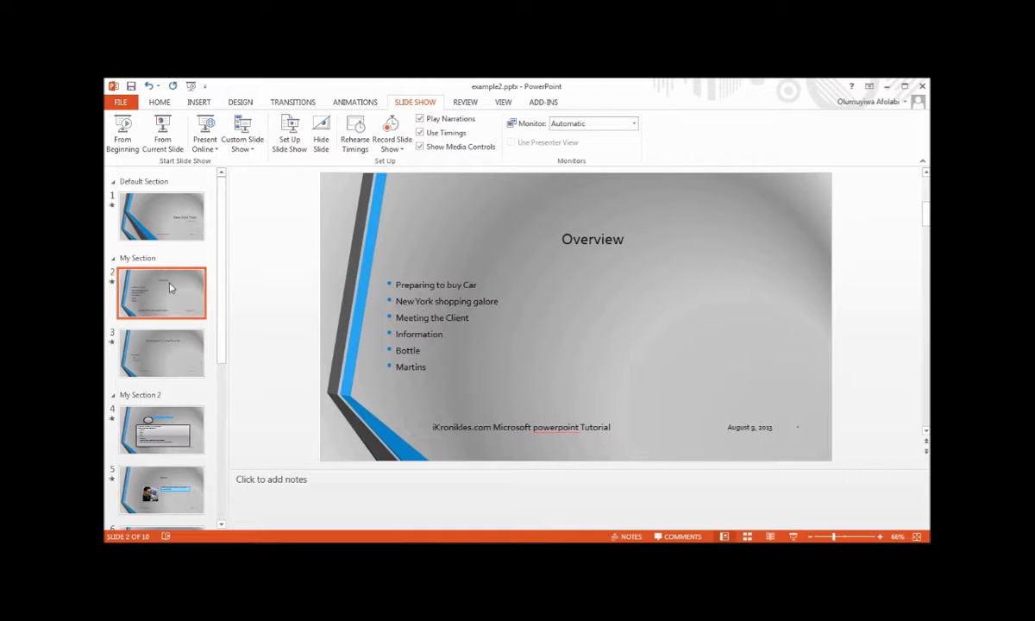
left_click(326, 485)
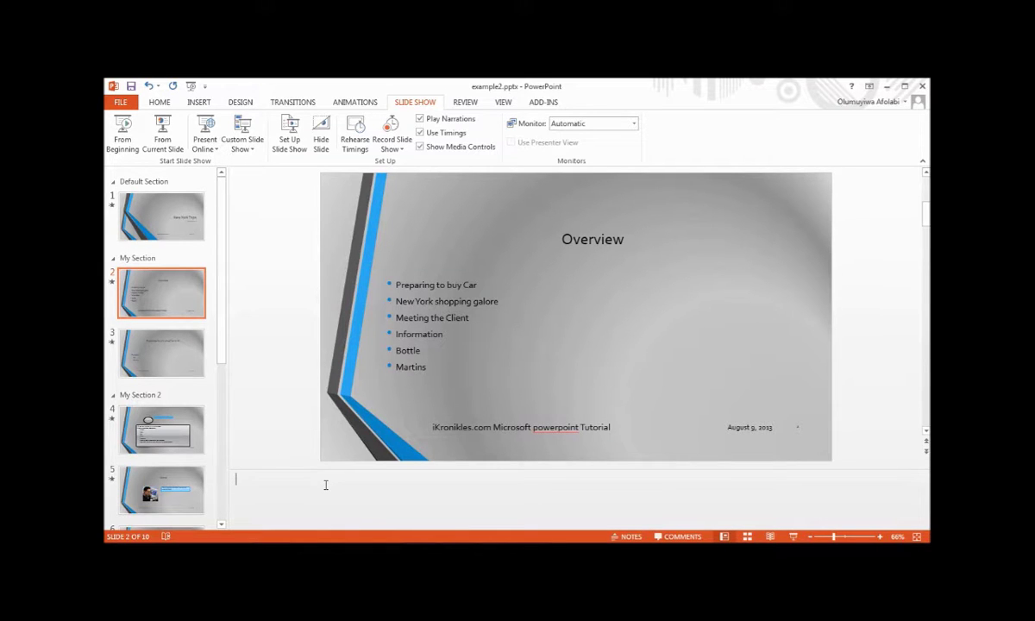
type("Talk about the main Cont")
- Add the speaker note "The future trip" to the slide about preparing for a buying trip in NY
left_click(144, 329)
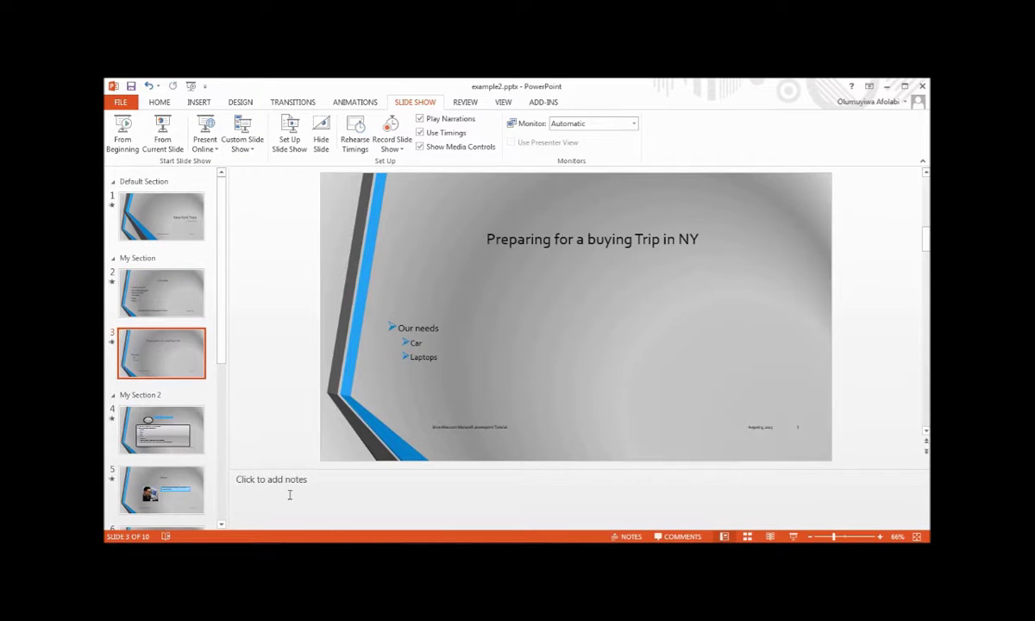
left_click(324, 495)
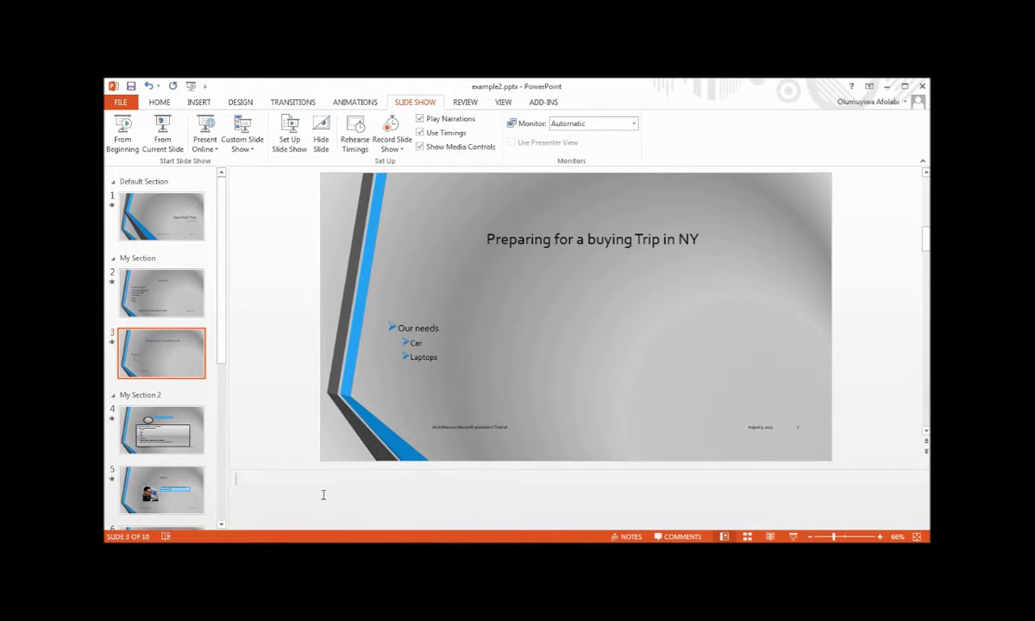
type("The l")
key("BackSpace")
key("BackSpace")
type("ip")
- Switch to Notes Page view and show the title slide's notes page at 87% zoom
left_click(503, 102)
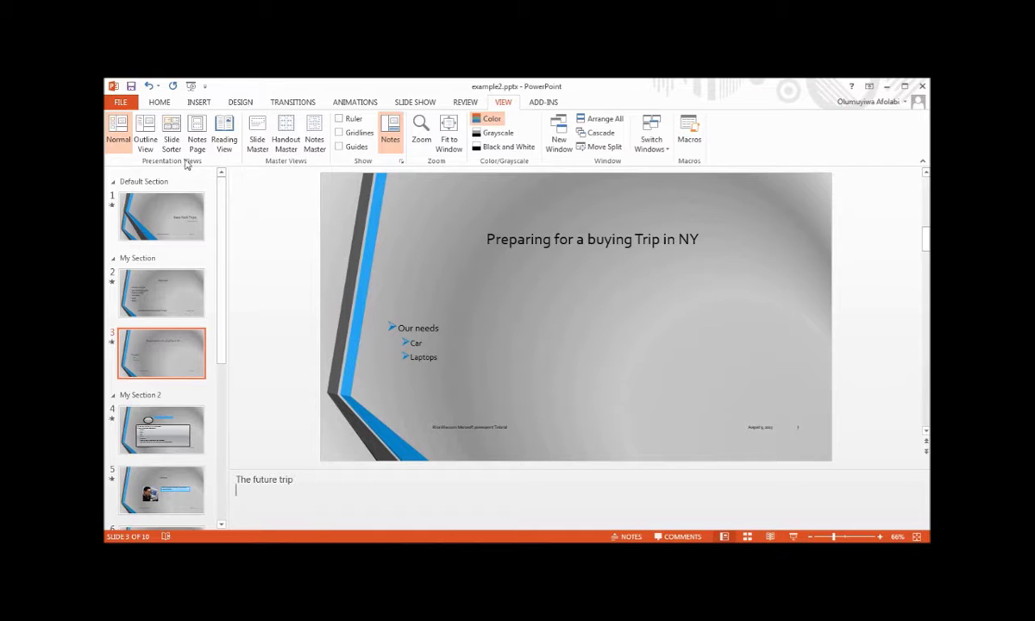
left_click(197, 134)
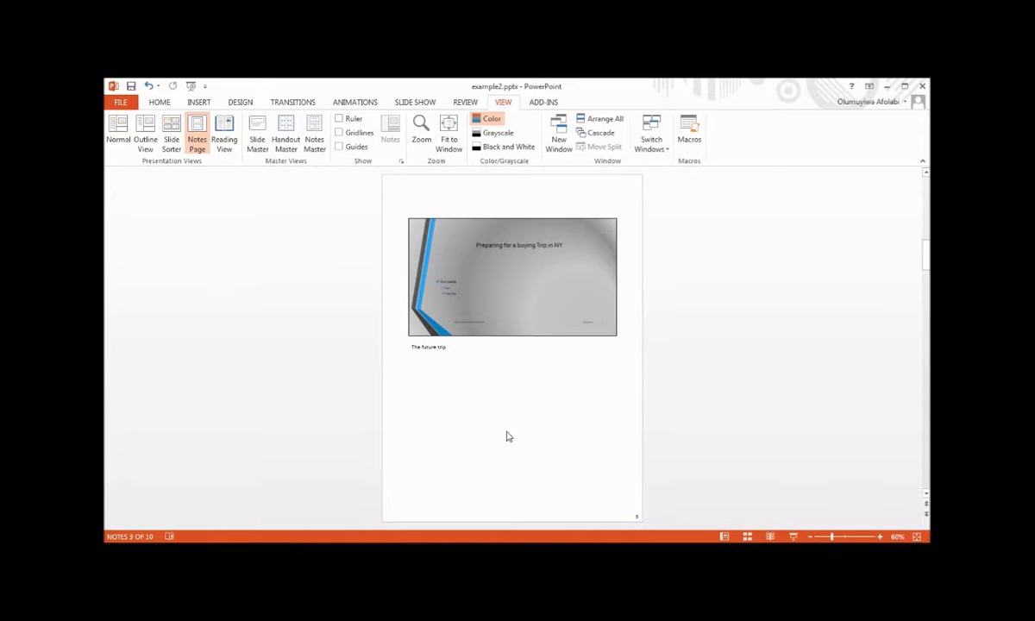
left_click_drag(926, 254, 926, 185)
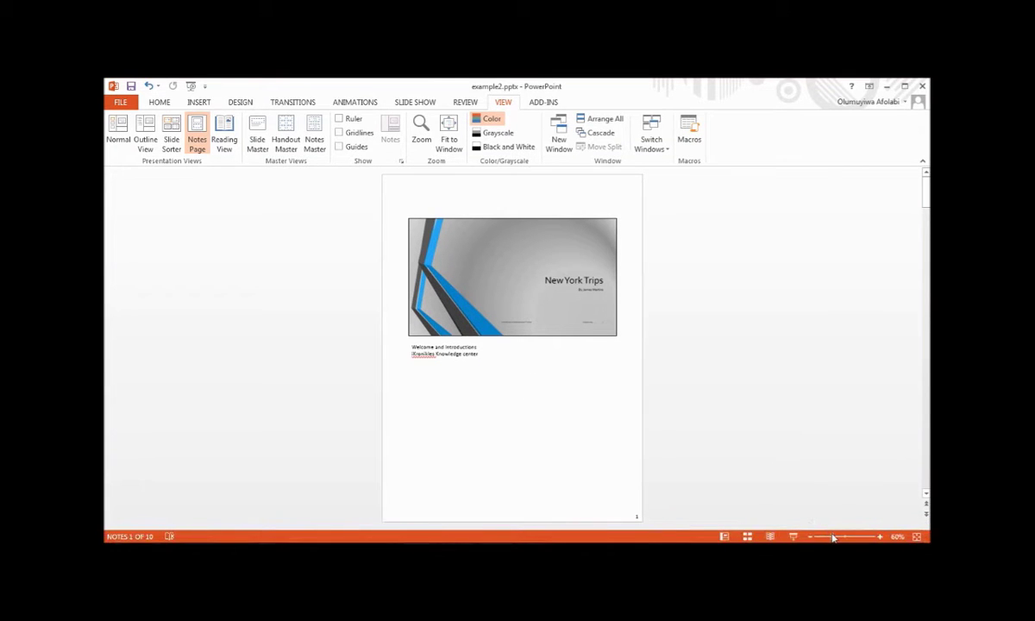
left_click_drag(832, 537, 841, 536)
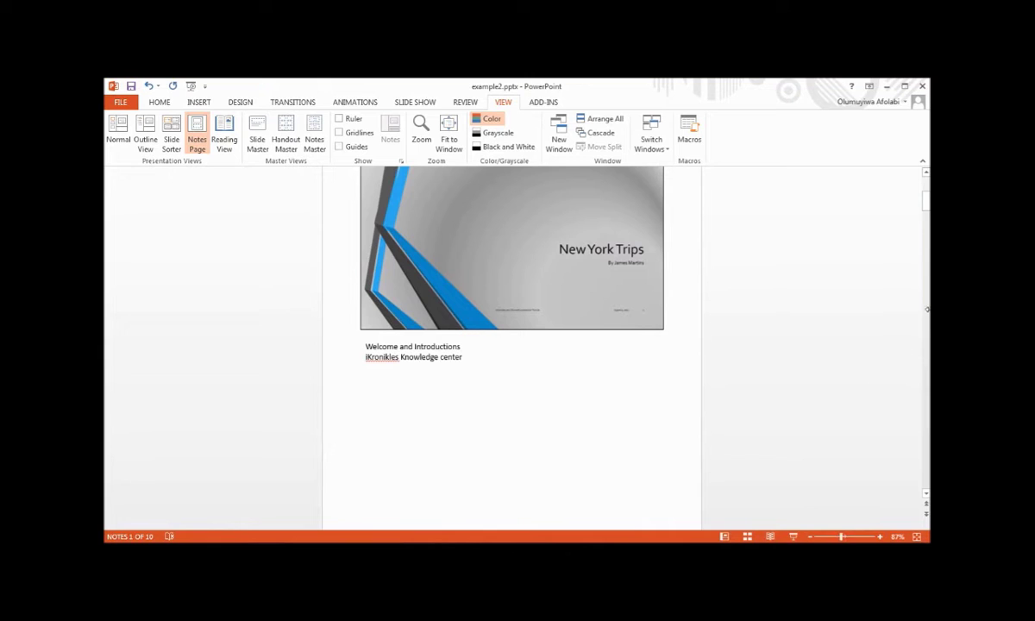
- Insert the picture big2.jpg from the Banner folder into the title slide's notes page
mouse_move(869, 199)
left_mouse_down()
mouse_move(862, 171)
mouse_move(869, 203)
left_mouse_up()
left_click(197, 102)
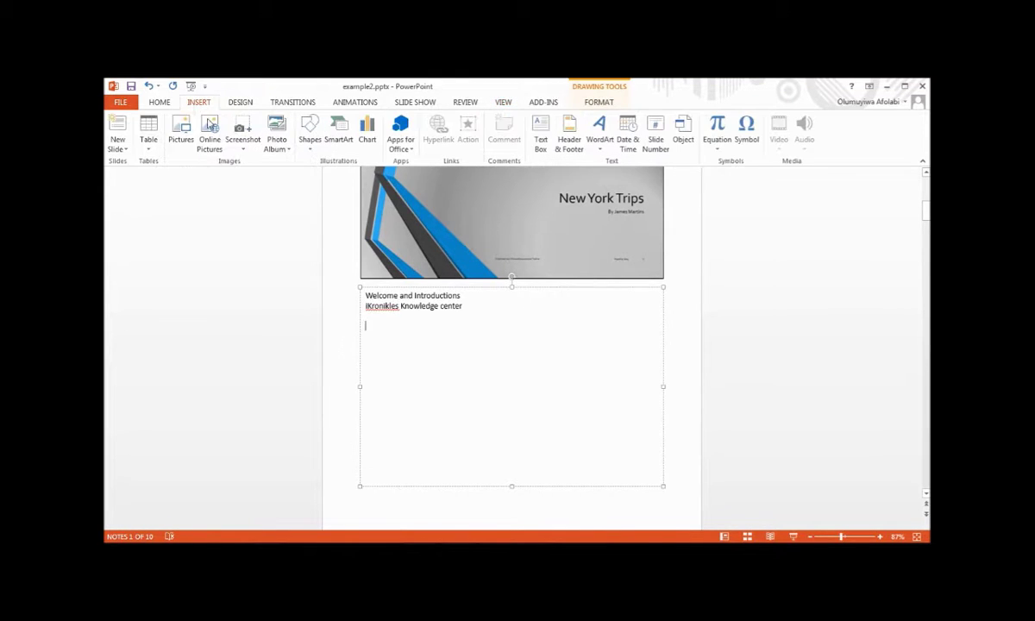
left_click(179, 133)
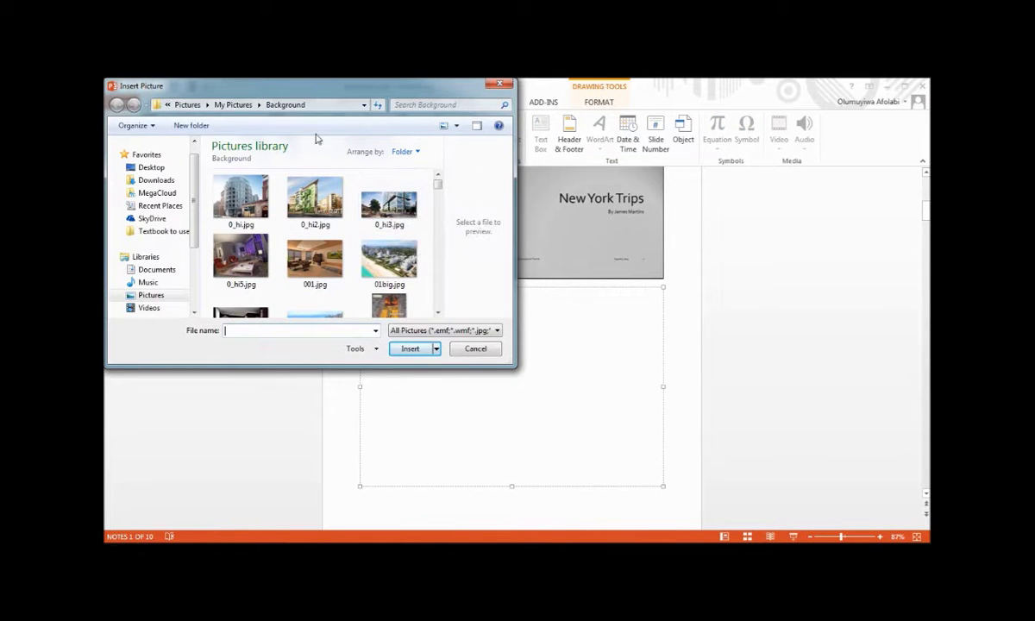
left_click(230, 107)
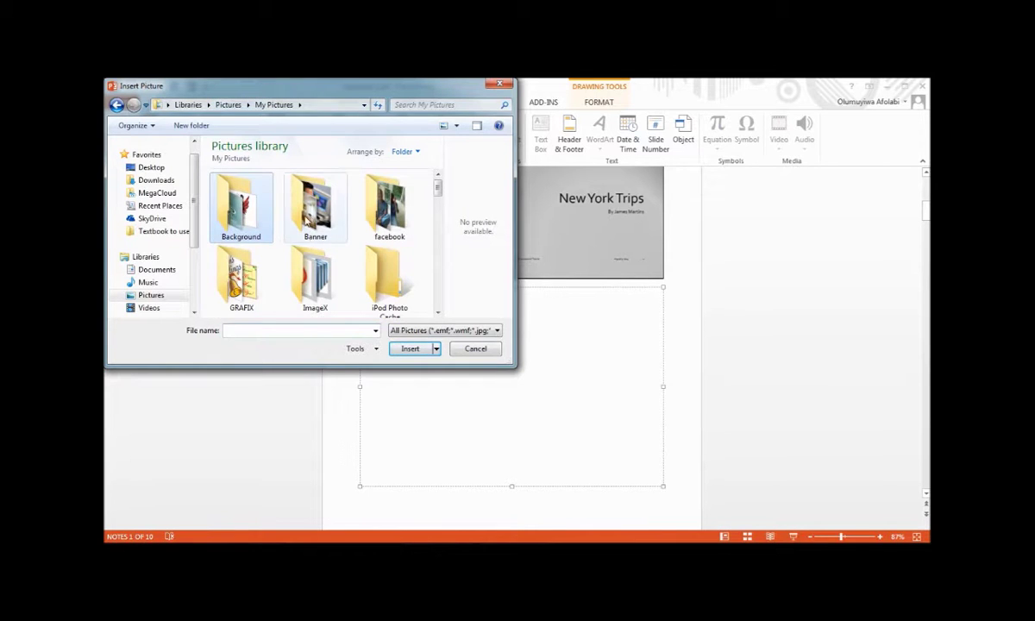
double_click(298, 207)
scroll(412, 203, "down", 1)
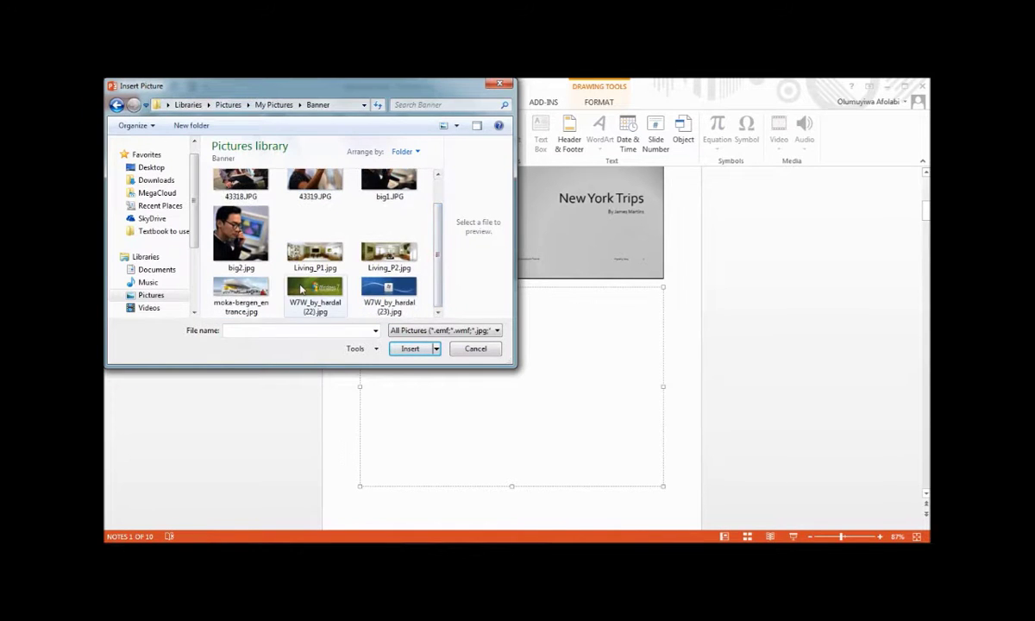
double_click(246, 239)
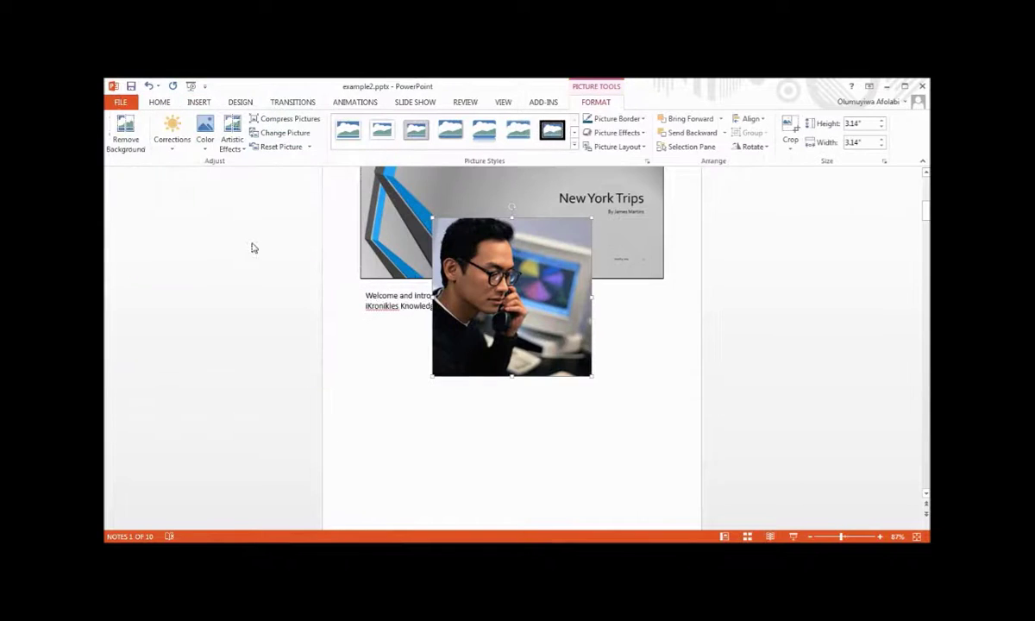
- Move the inserted picture beneath the notes text and shrink it to about 2.07" by 2.07"
left_click_drag(522, 283, 460, 390)
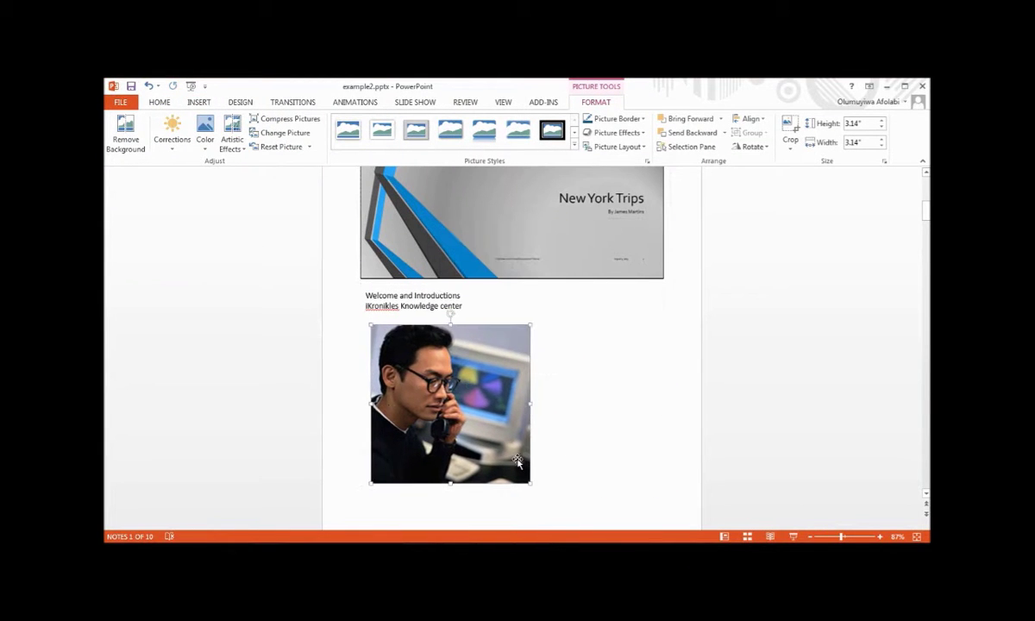
left_click_drag(529, 485, 477, 429)
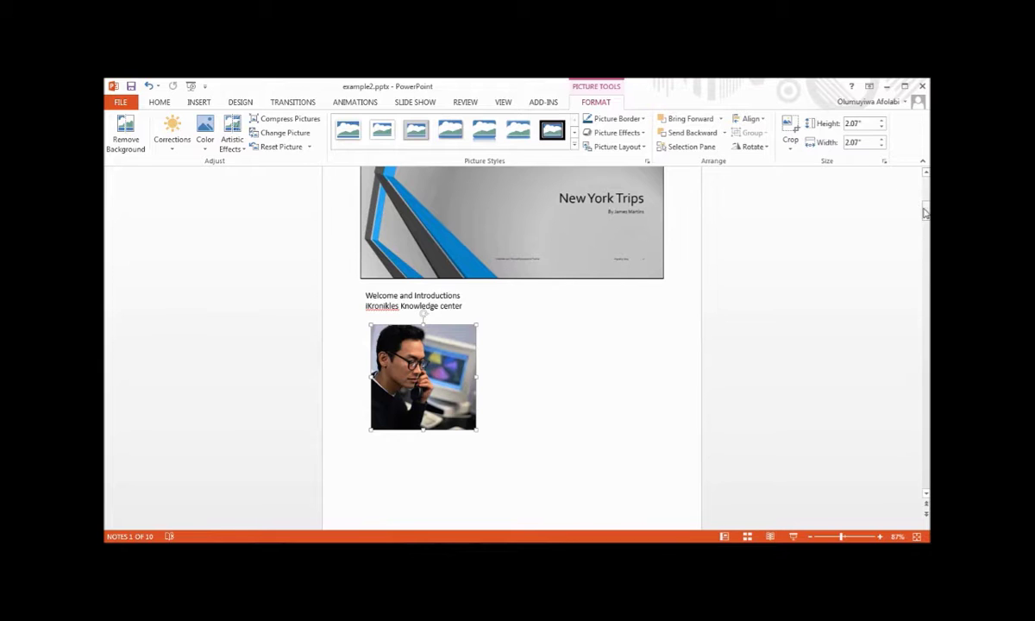
- Go to the Overview slide's notes page and return the presentation to Normal view
left_click_drag(925, 211, 925, 233)
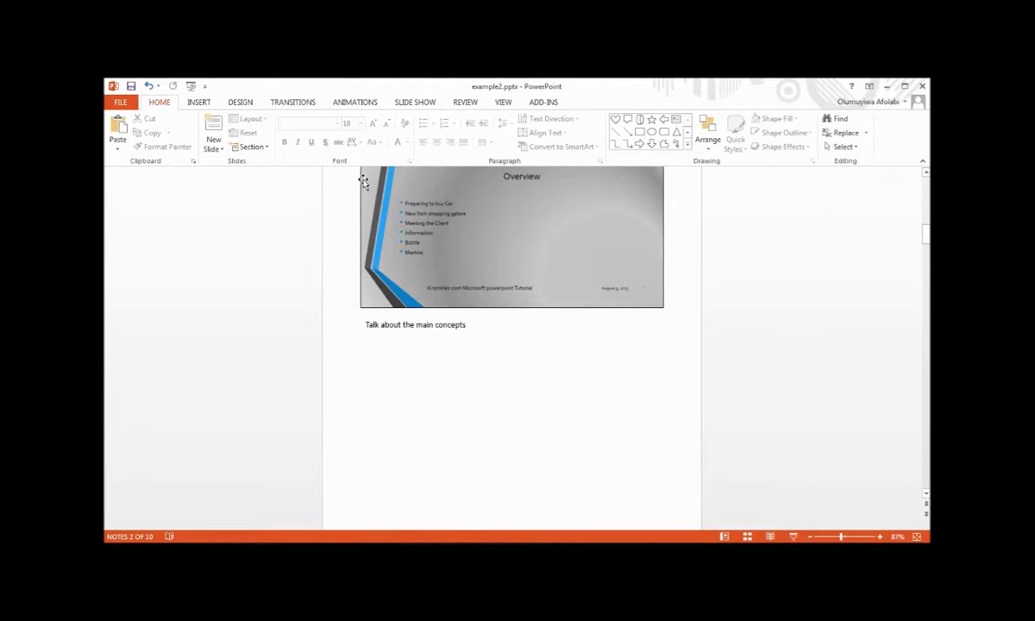
left_click(503, 103)
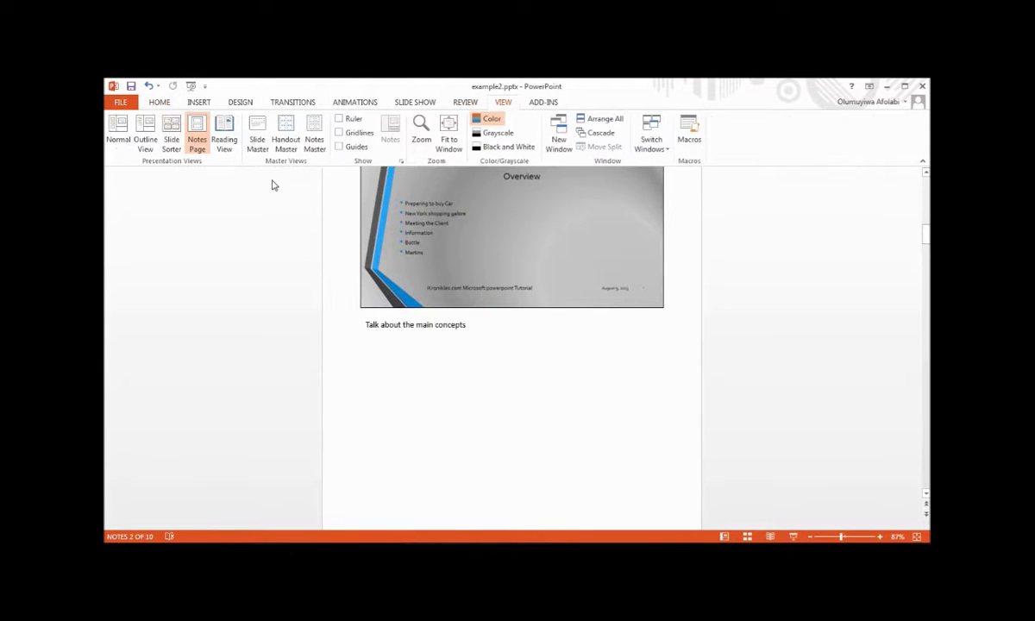
left_click(170, 129)
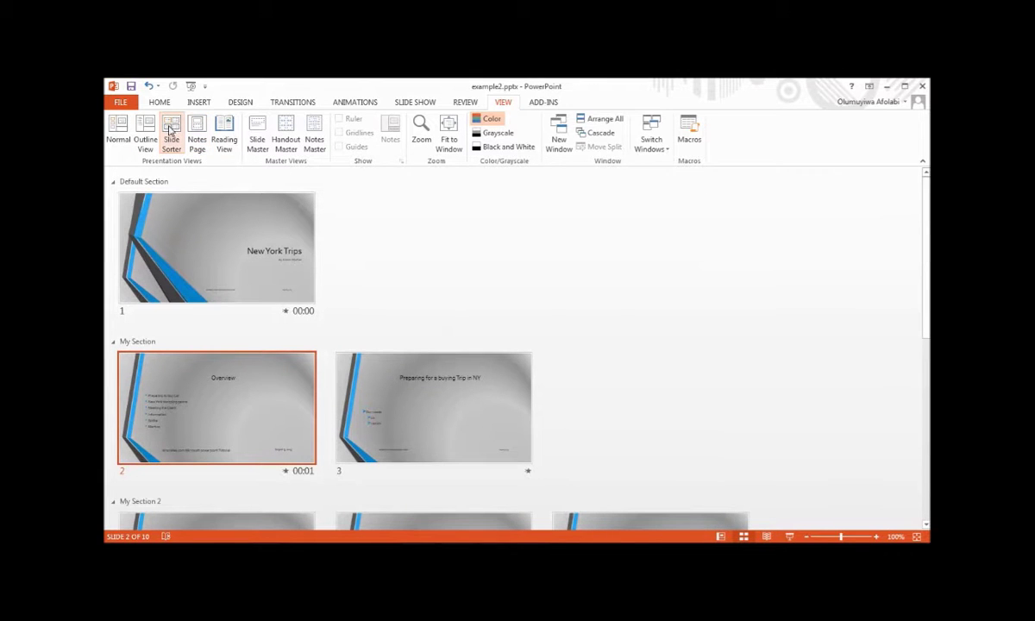
left_click(145, 134)
left_click(119, 134)
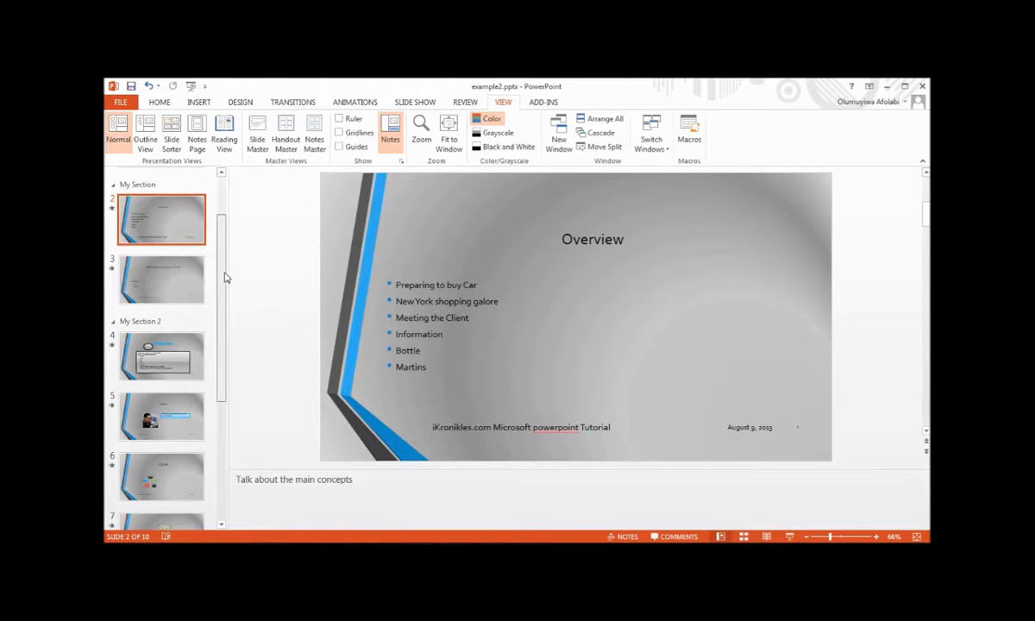
- Enlarge the notes area further and review the speaker notes of the first four slides, ending on the Overview slide
scroll(221, 259, "up", 2)
left_click(200, 221)
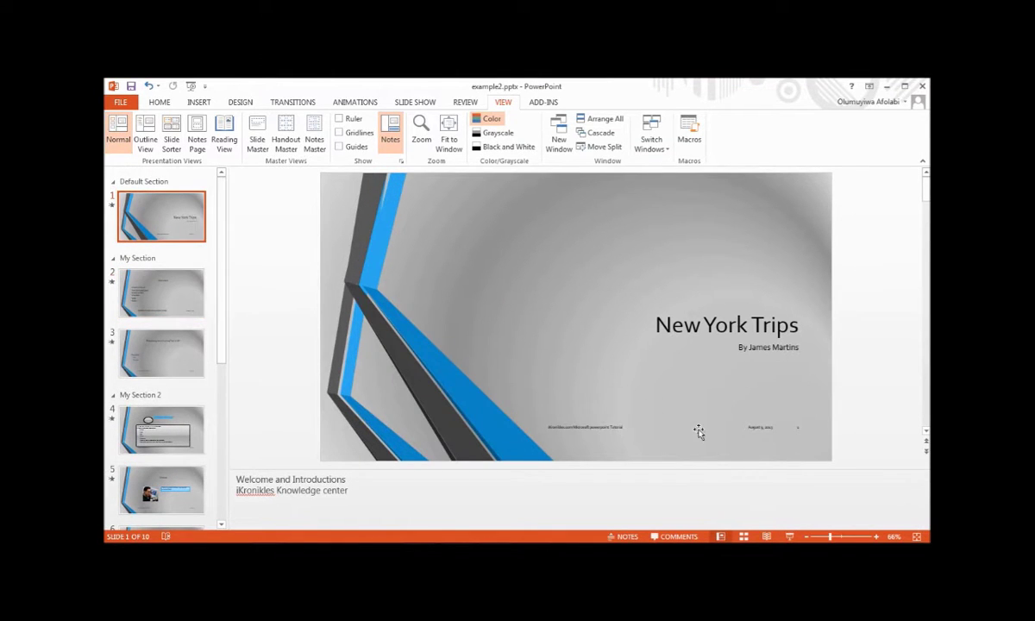
left_click(138, 289)
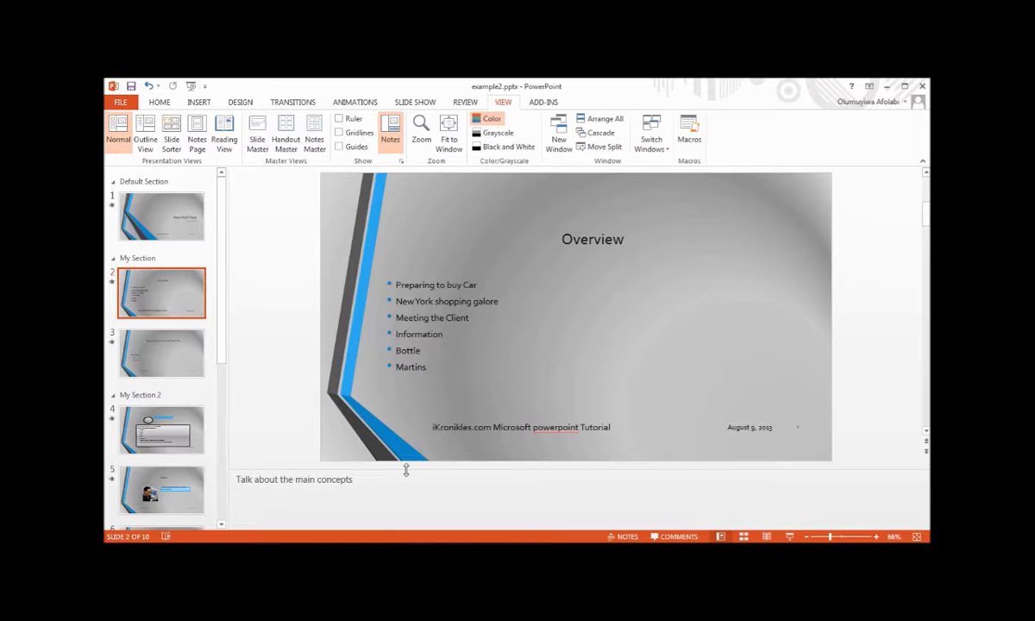
left_click_drag(406, 470, 406, 376)
left_click(152, 357)
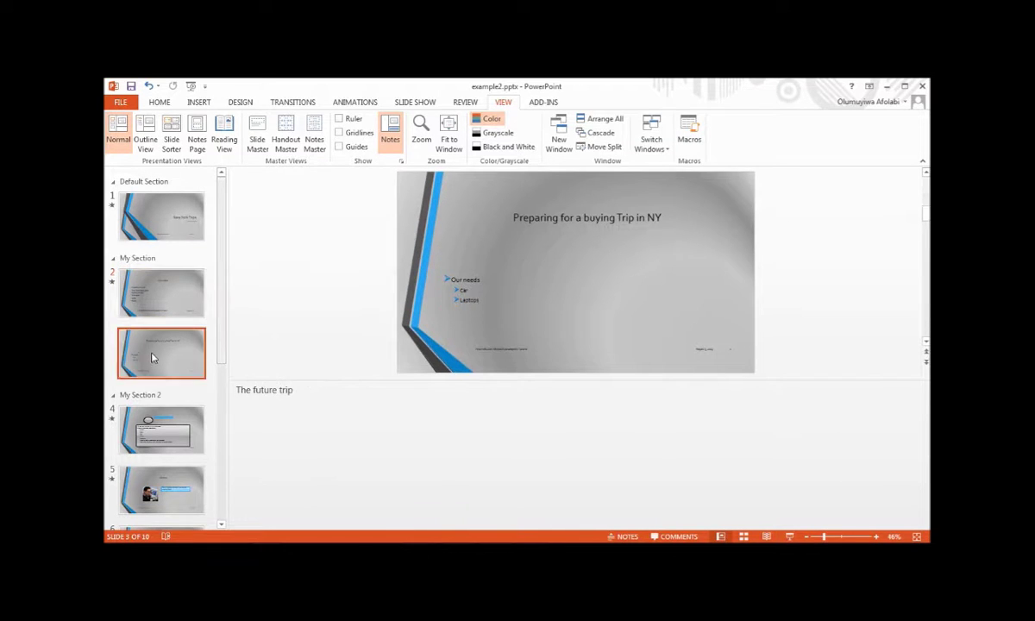
left_click(153, 398)
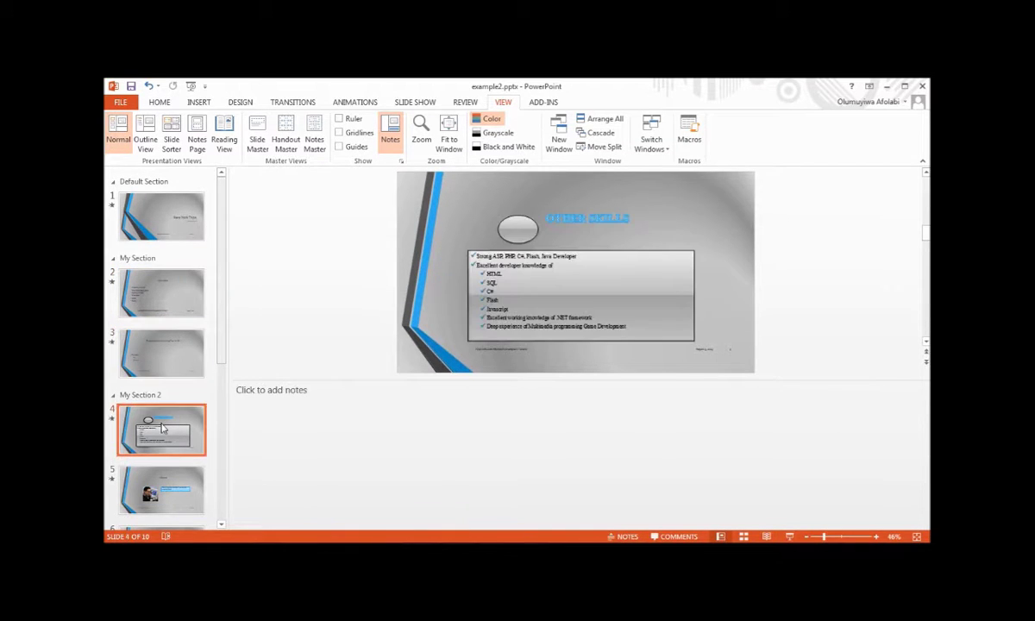
left_click(167, 220)
left_click(169, 287)
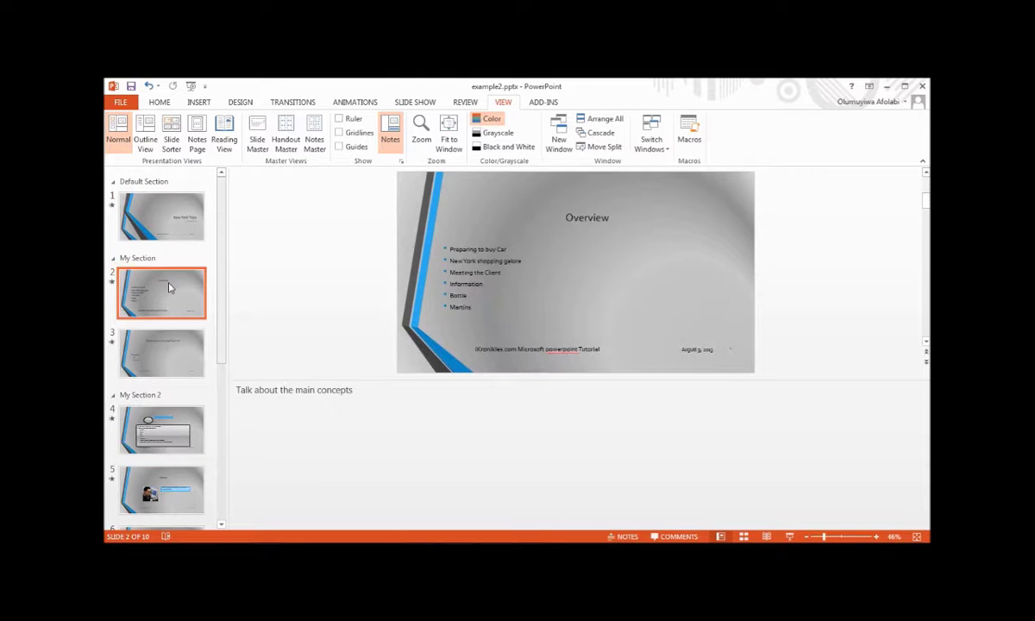
- Insert a line break before the letters "pts" in the Overview slide's note
left_click(403, 388)
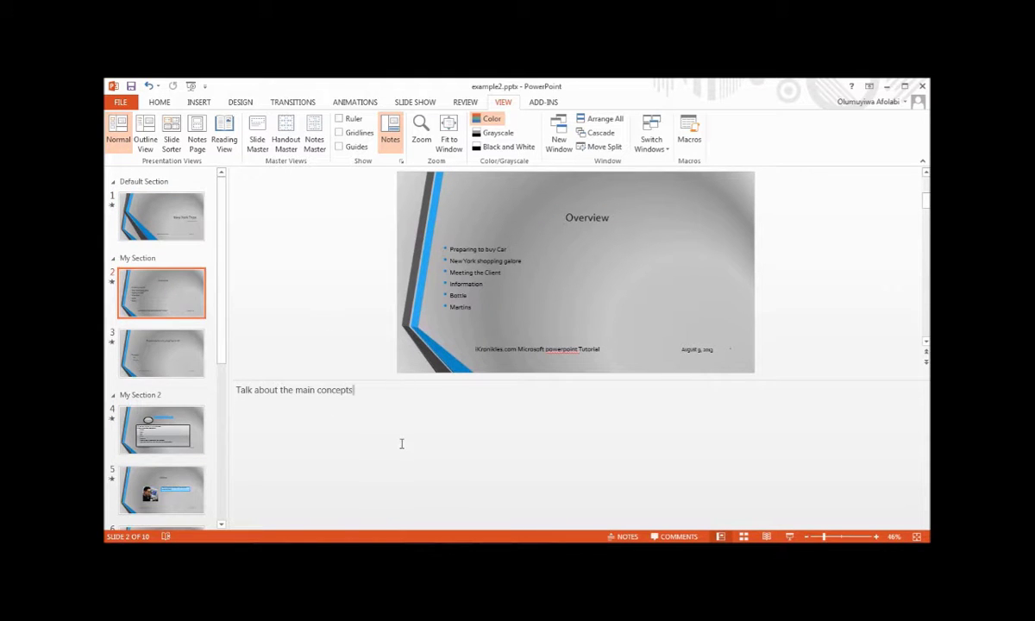
right_click(401, 444)
key("Left")
key("Left")
key("Left")
key("Return")
- Try to insert a three-segment pie SmartArt graphic from the Cycle category, and a picture, into the Overview slide's notes in Normal view
left_click(199, 102)
left_click(337, 134)
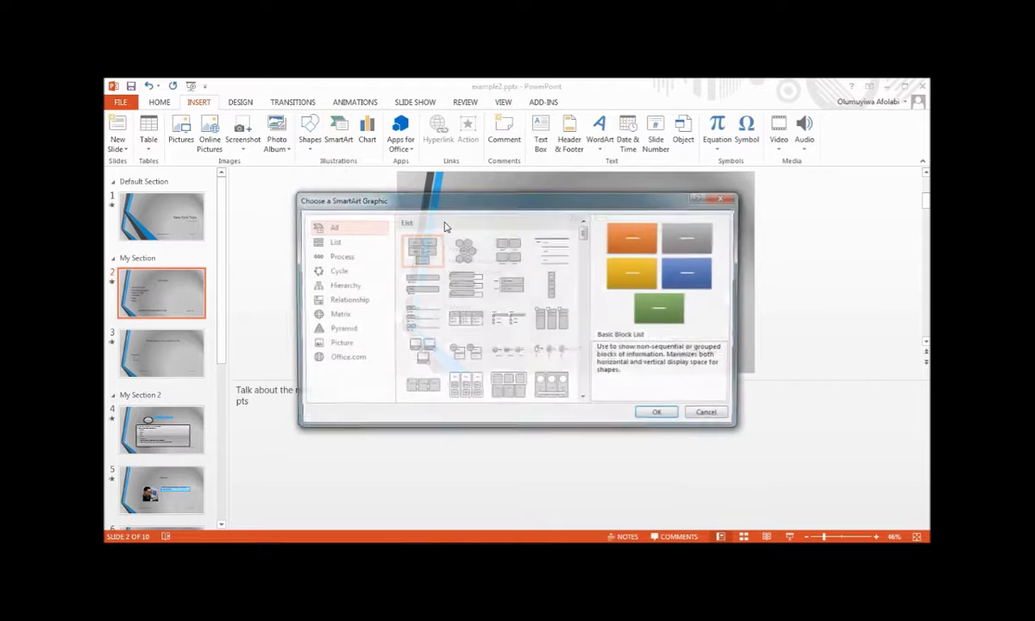
left_click(331, 242)
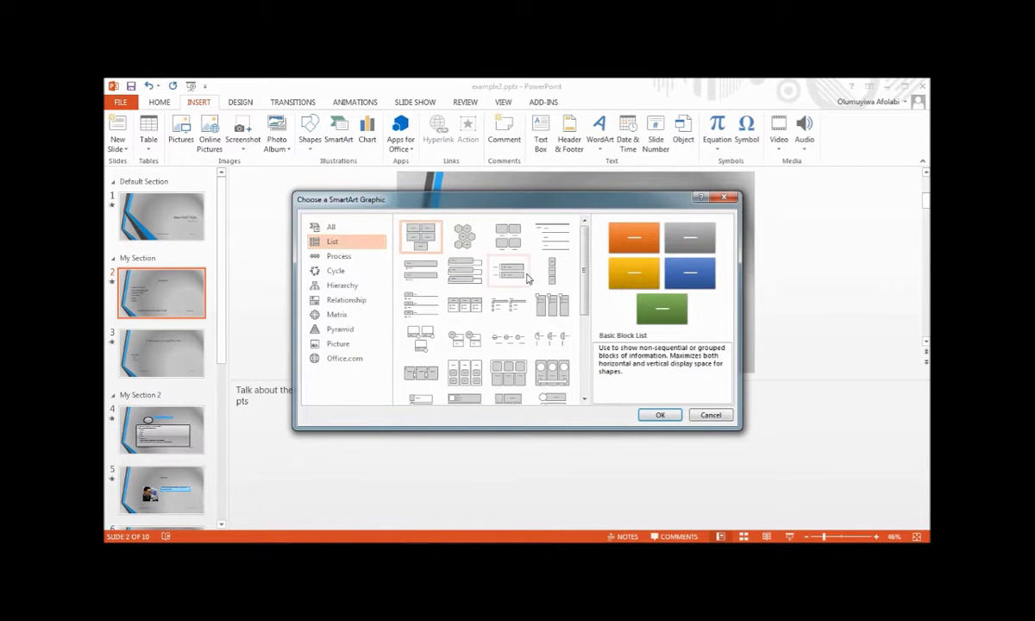
left_click(334, 270)
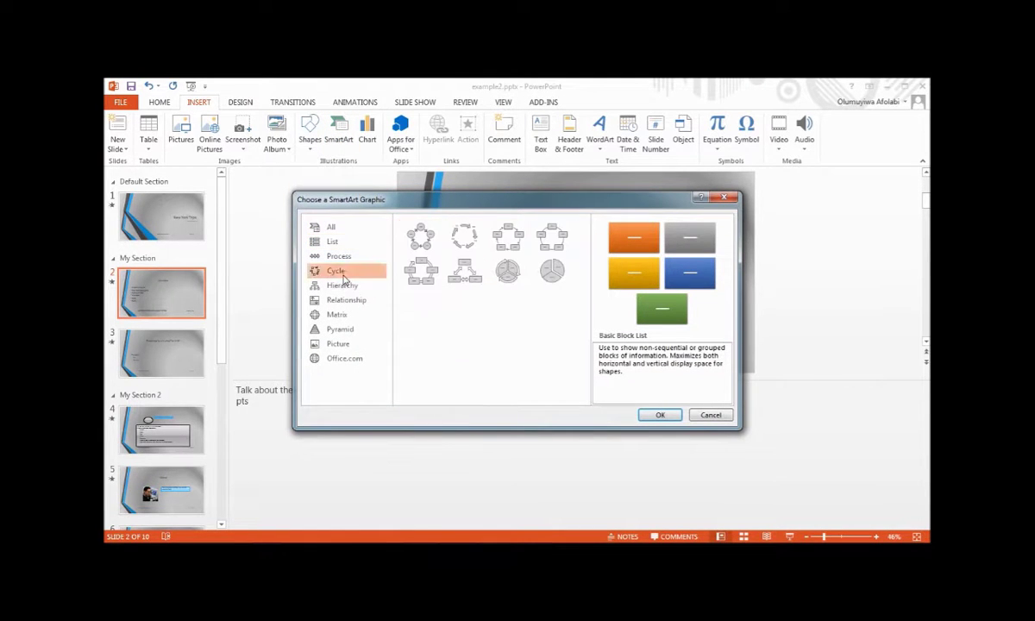
left_click(552, 271)
left_click(660, 415)
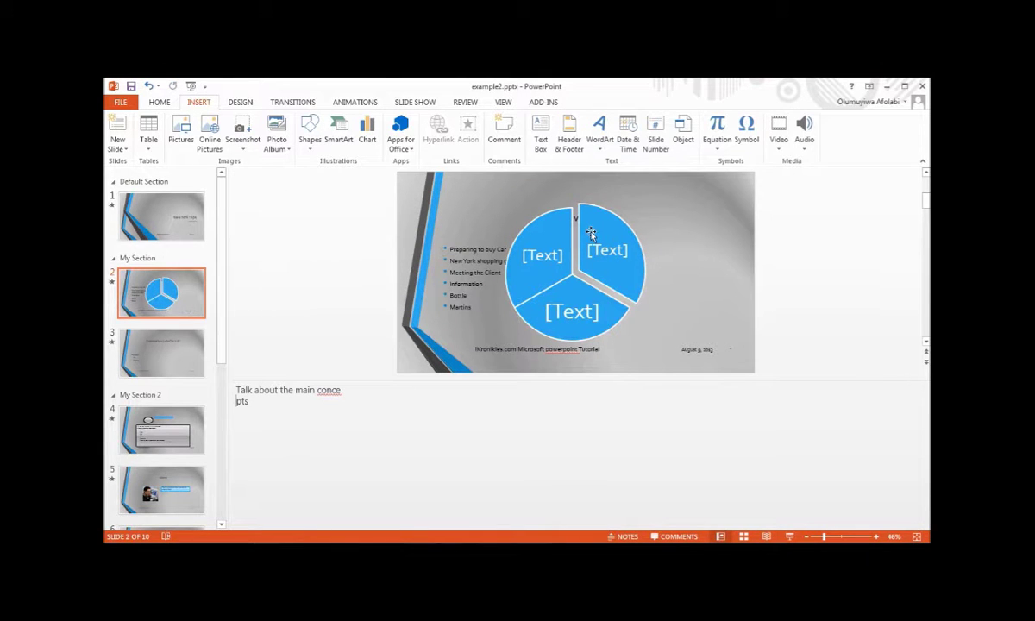
left_click_drag(556, 285, 555, 311)
left_click_drag(590, 233, 594, 235)
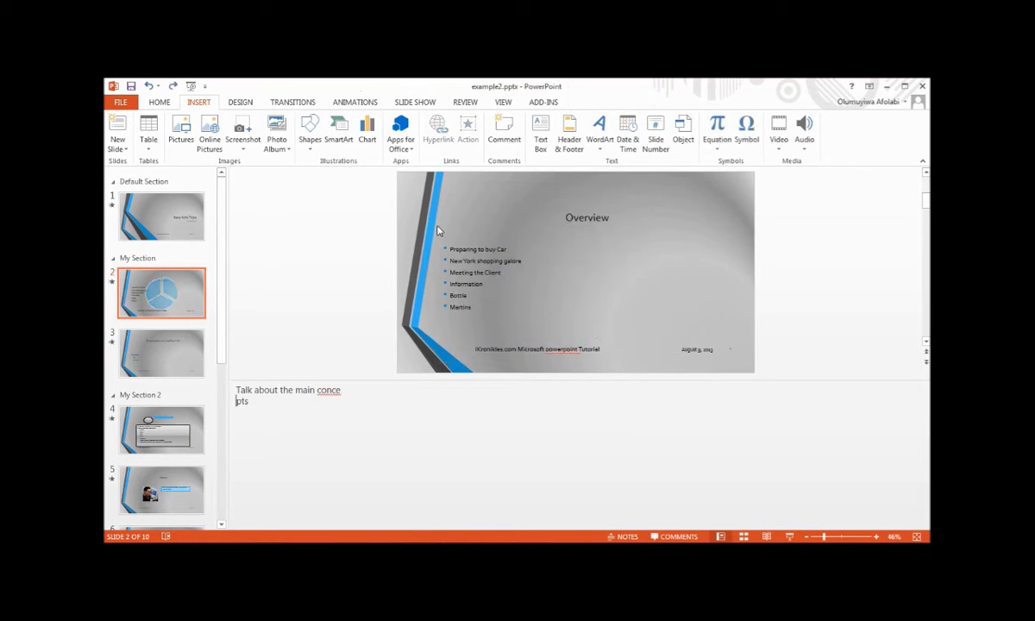
left_click(181, 134)
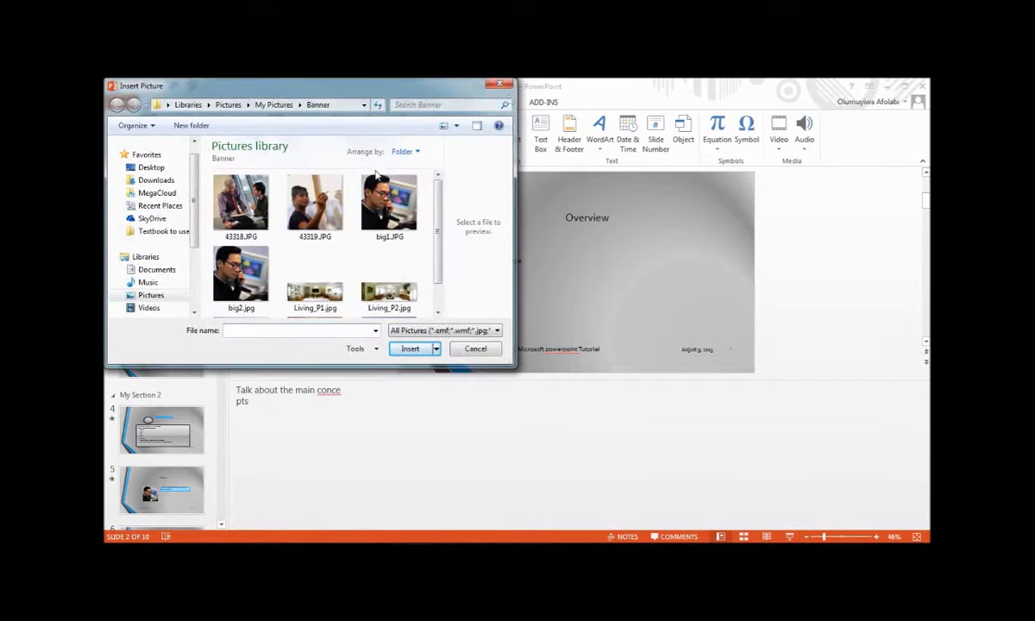
left_click(499, 85)
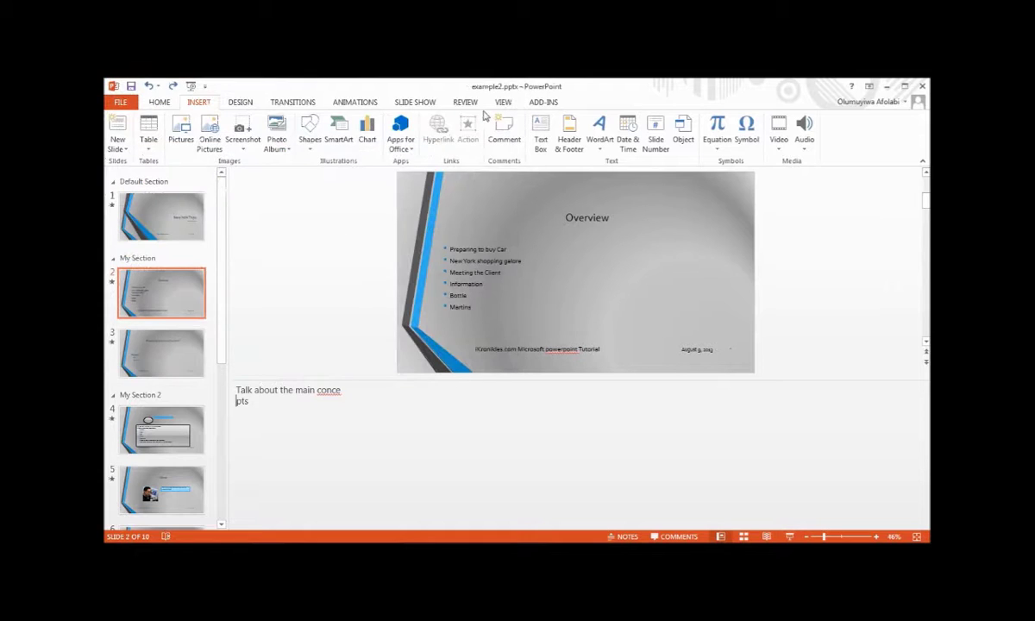
- Open the Overview slide's notes page, rejoin the split word in "Talk about the main concepts" and add blank lines below it
left_click(502, 102)
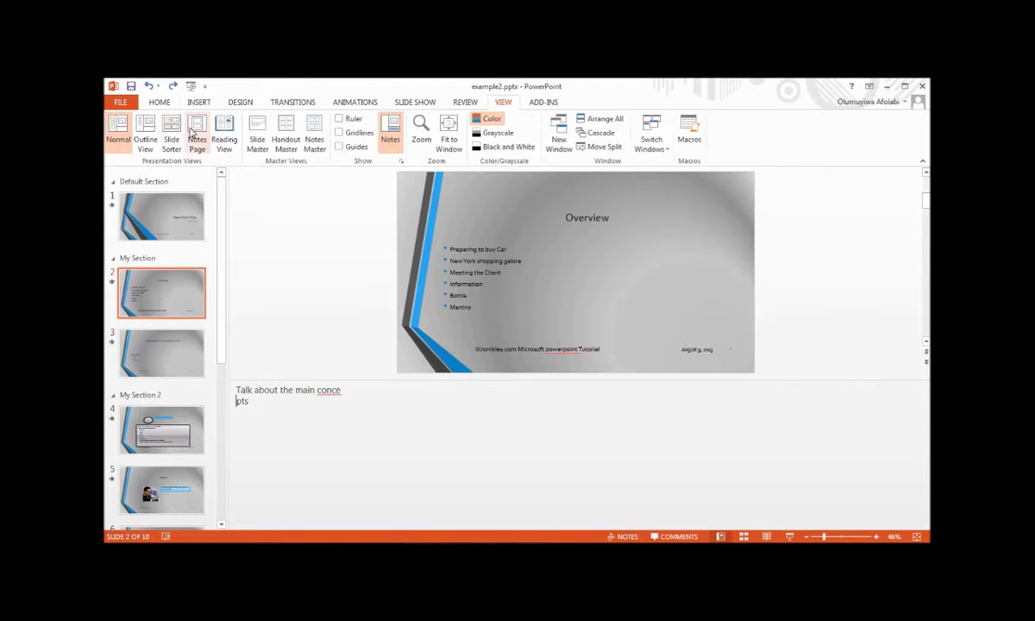
left_click(196, 140)
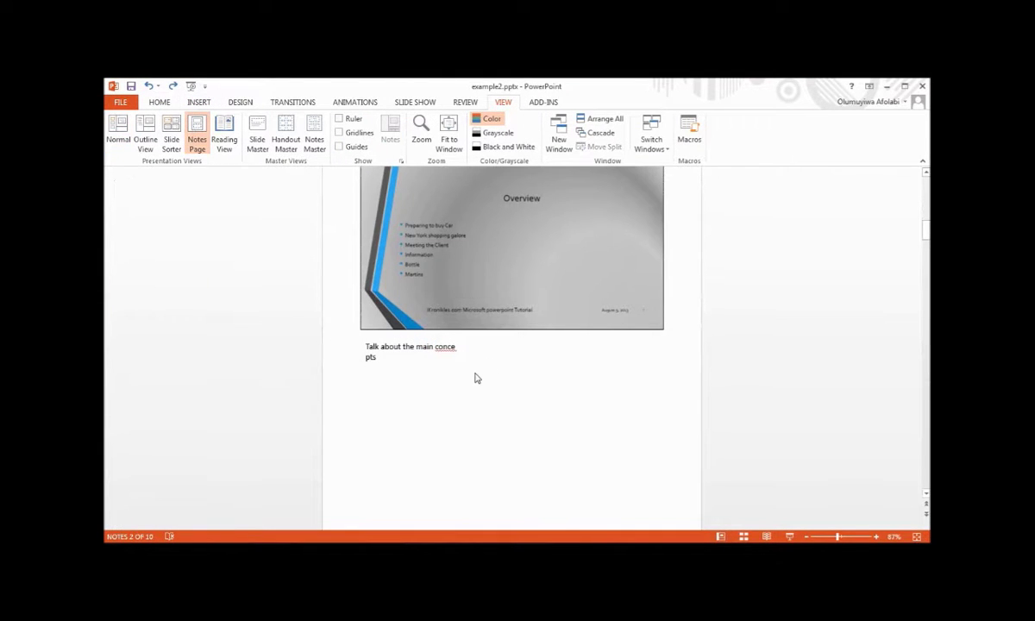
left_click(473, 348)
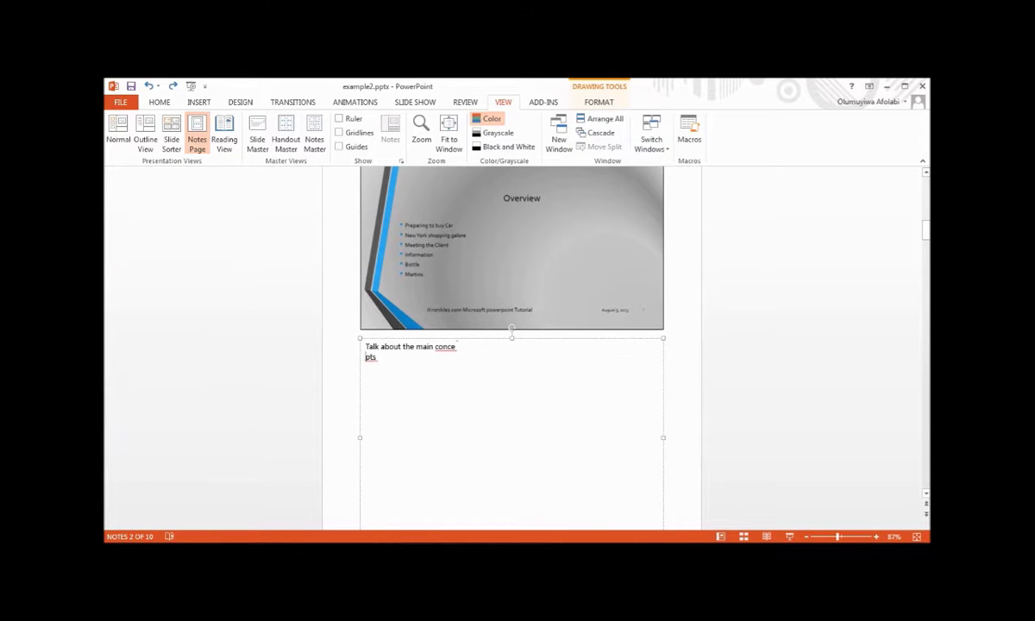
key("Delete")
- Insert a List SmartArt graphic with three picture-topped vertical blocks and move it beneath the notes text
left_click(198, 103)
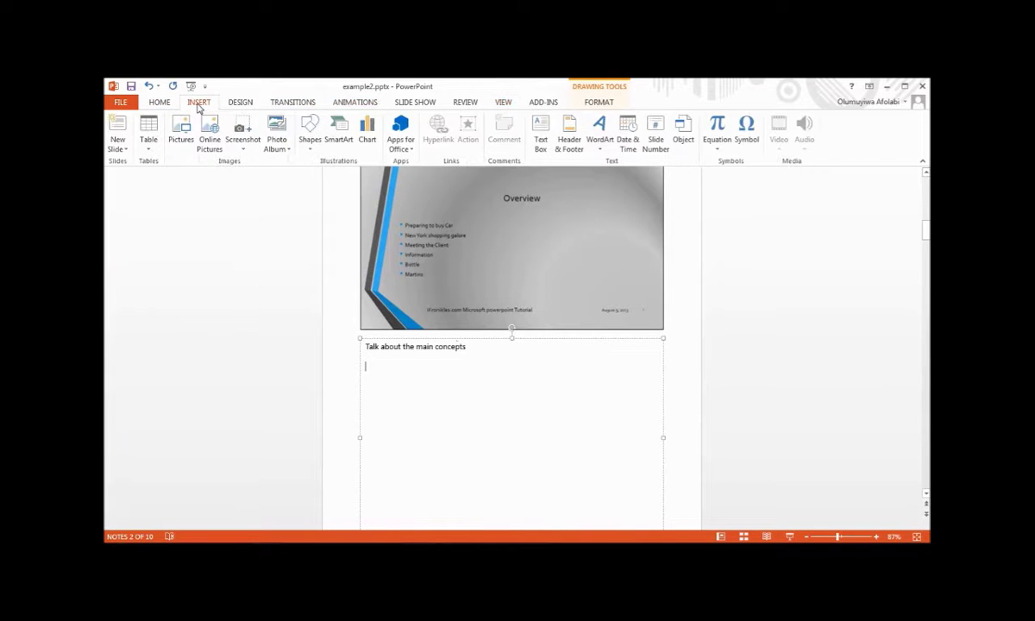
left_click(339, 131)
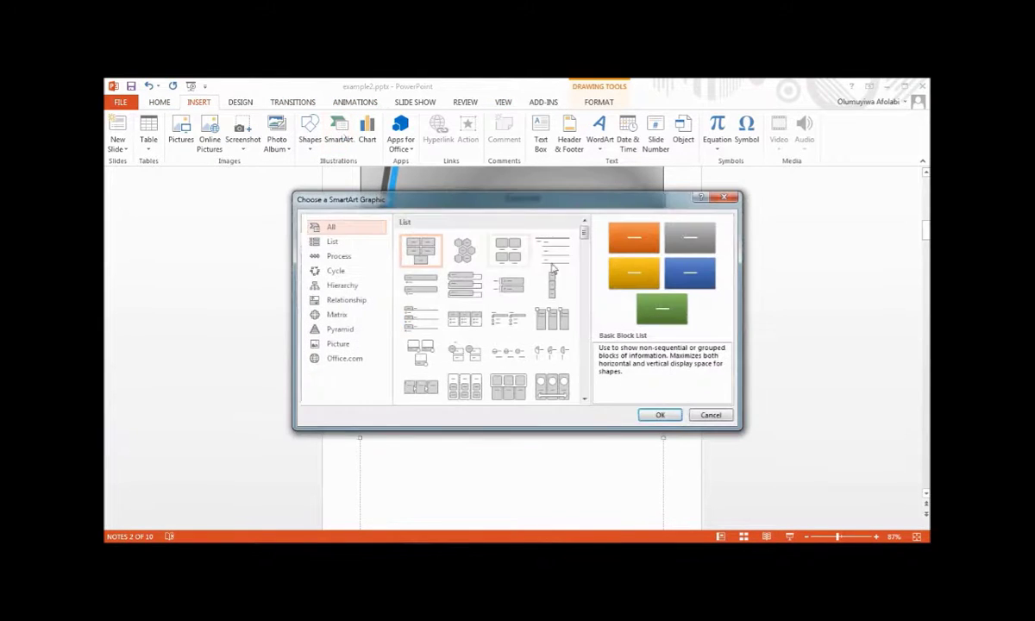
left_click(332, 241)
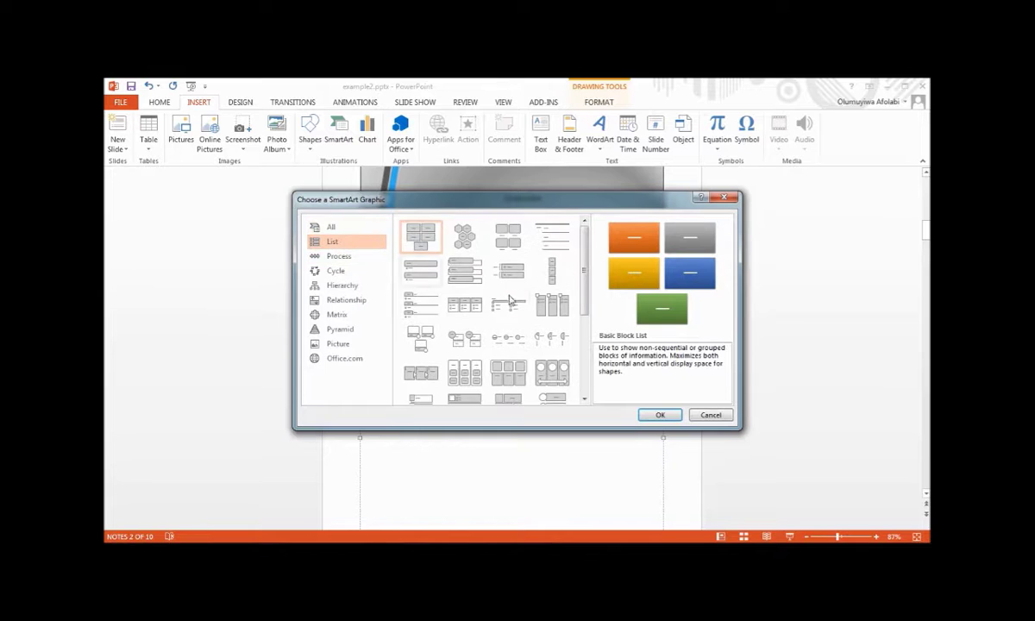
left_click(557, 309)
left_click(660, 415)
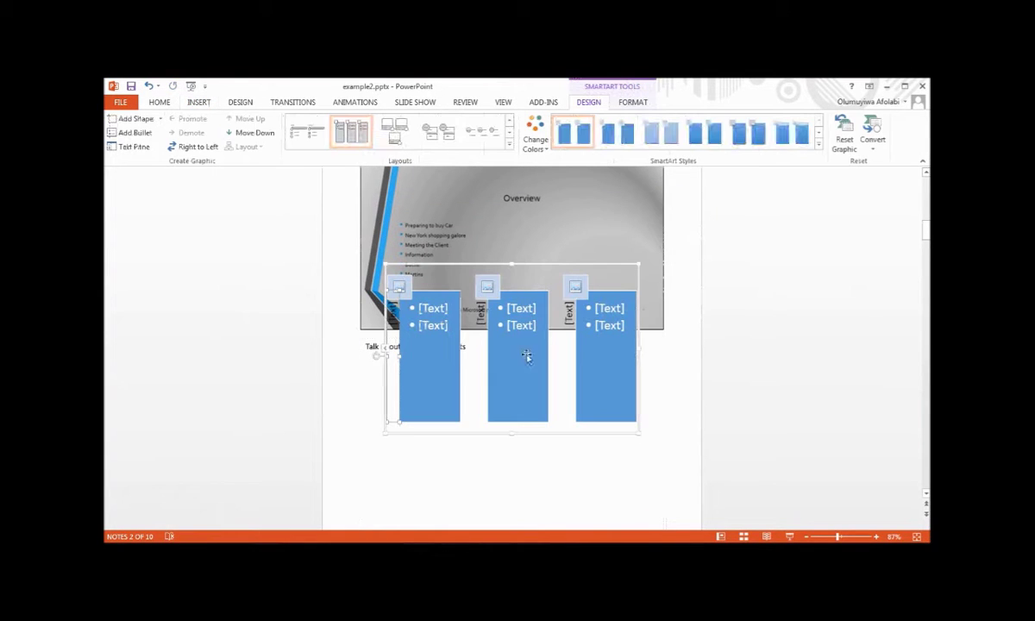
left_click_drag(363, 282, 359, 388)
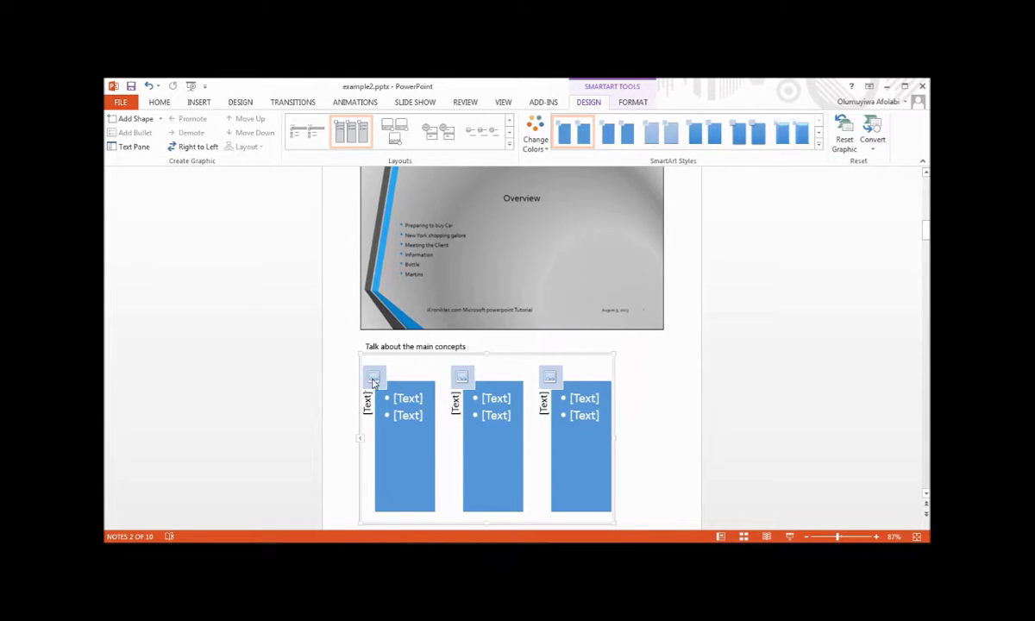
- Fill the first block's picture placeholder in the SmartArt graphic with the local image big1.JPG
left_click(373, 380)
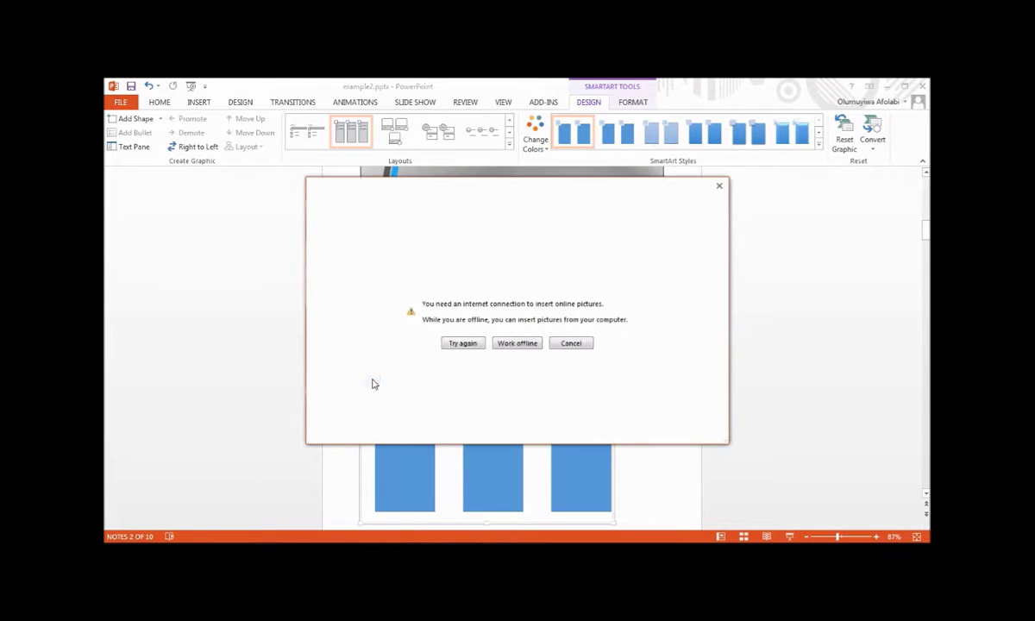
left_click(517, 344)
left_click(386, 203)
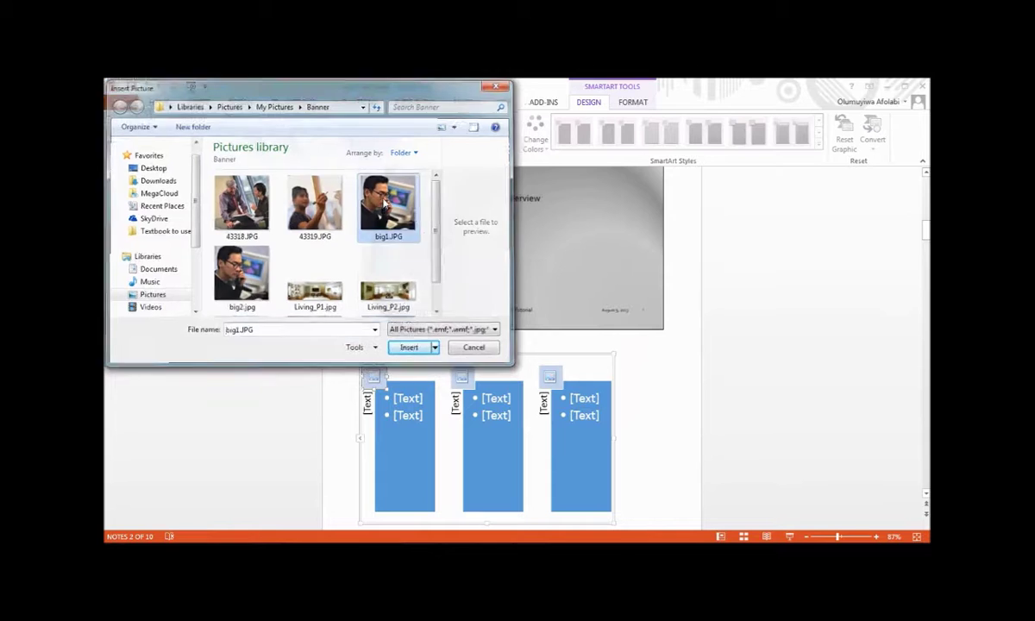
double_click(386, 203)
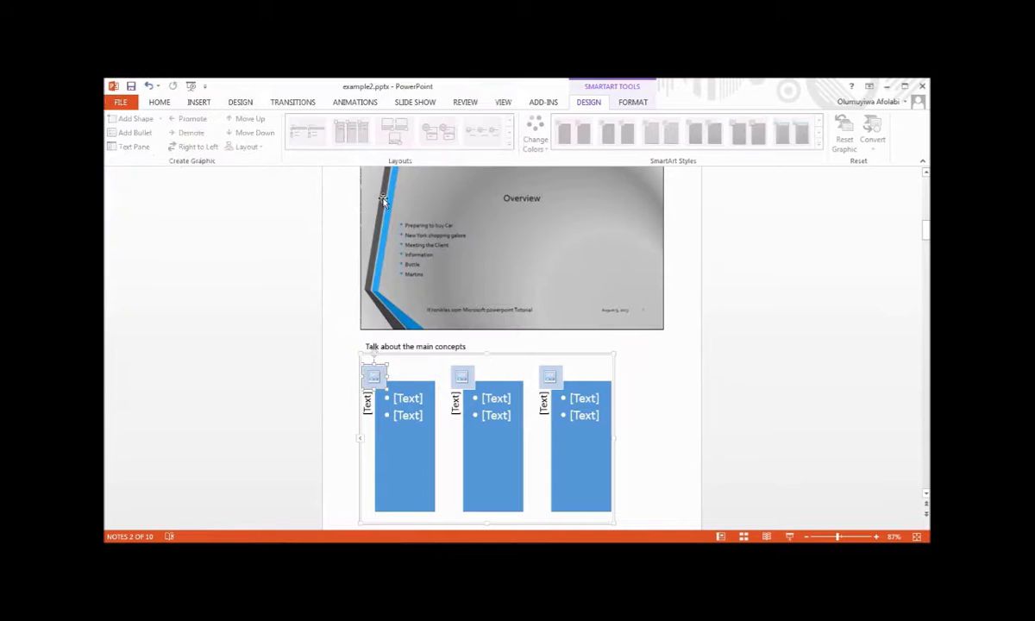
- Fill the second block's picture placeholder in the SmartArt graphic with the local image Living_P2.jpg
left_click(462, 383)
left_click(522, 344)
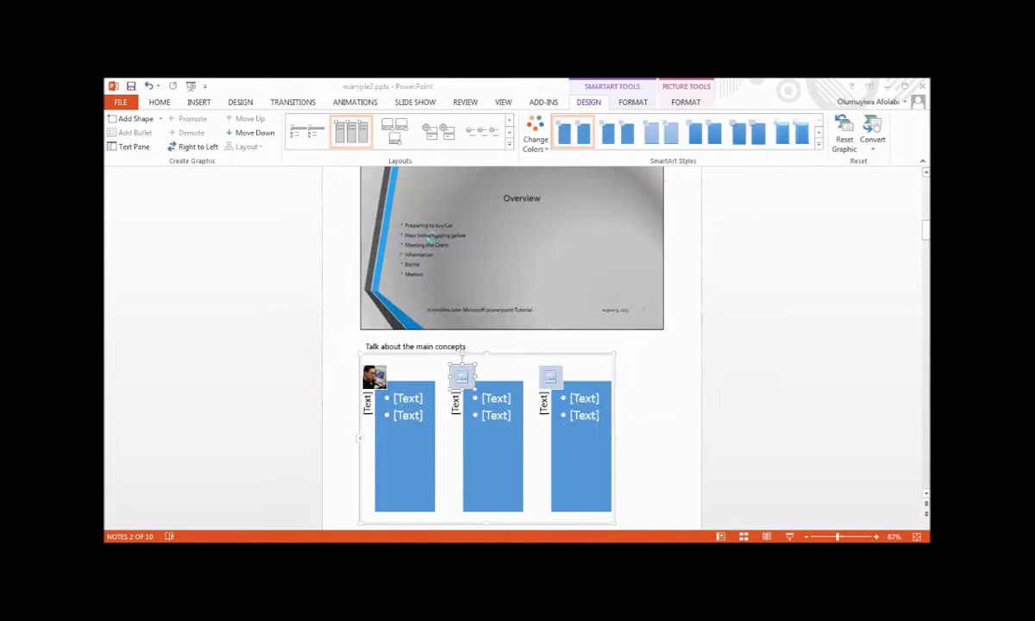
scroll(407, 226, "down", 2)
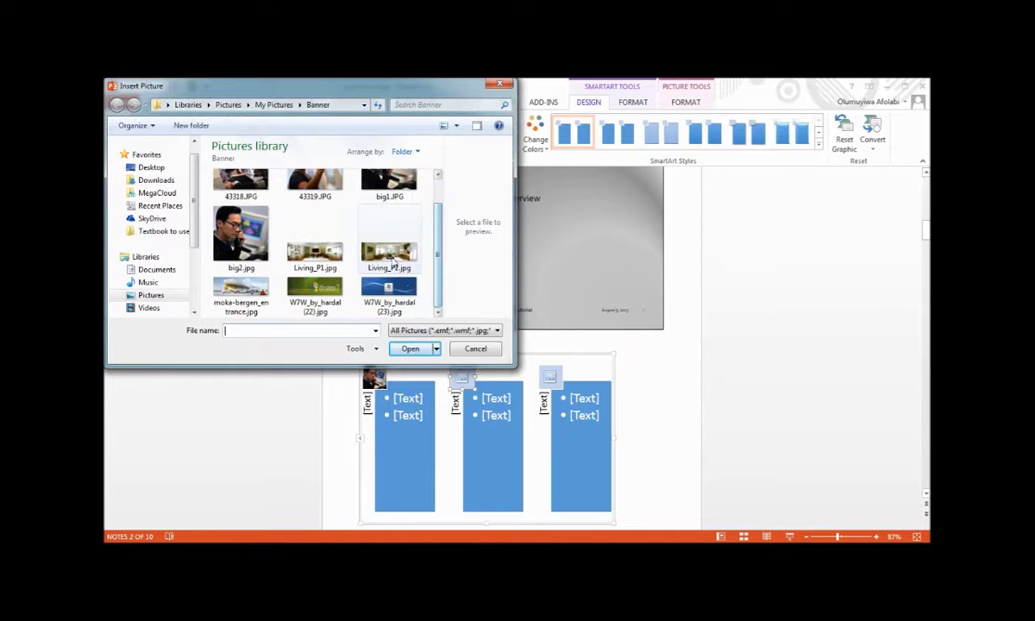
double_click(393, 259)
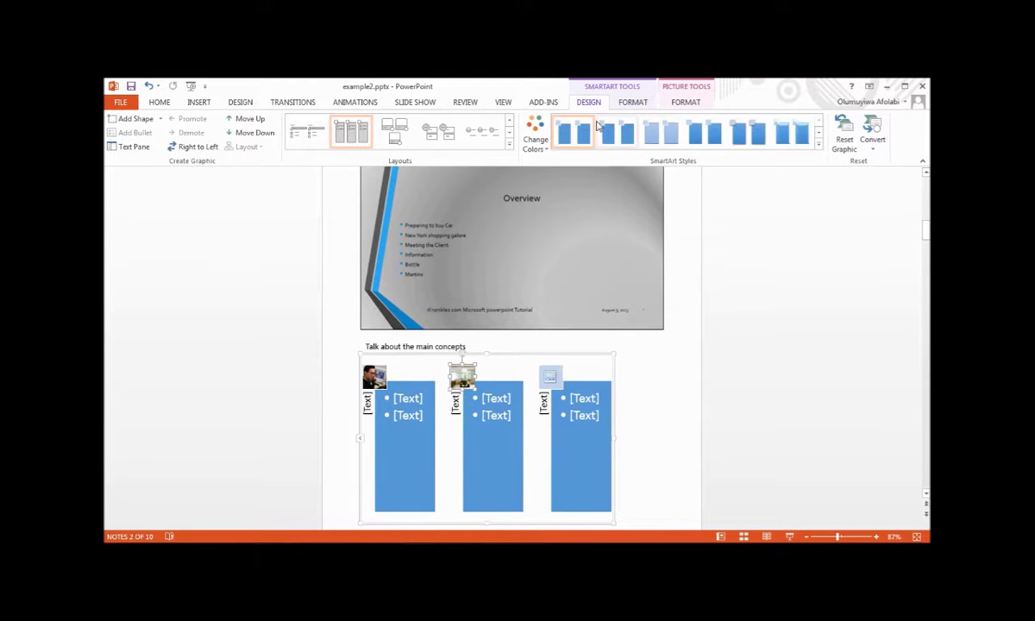
- Save the presentation and return it to Normal view
left_click(131, 87)
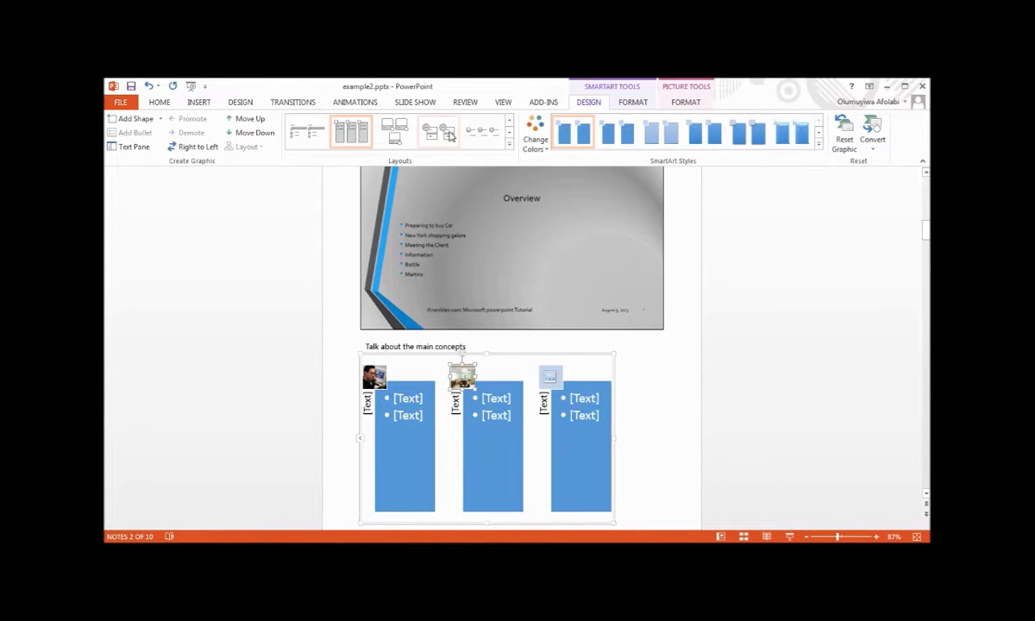
left_click(503, 101)
left_click(120, 132)
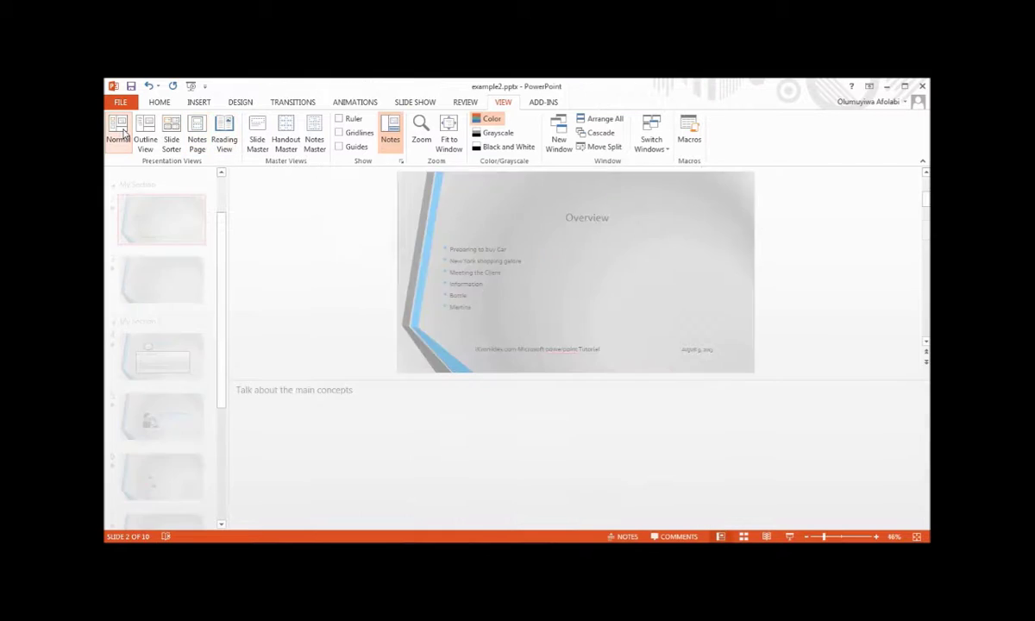
- Review the speaker notes of slides 3, 4 and 2, ending on the Overview slide's notes page
left_click(170, 290)
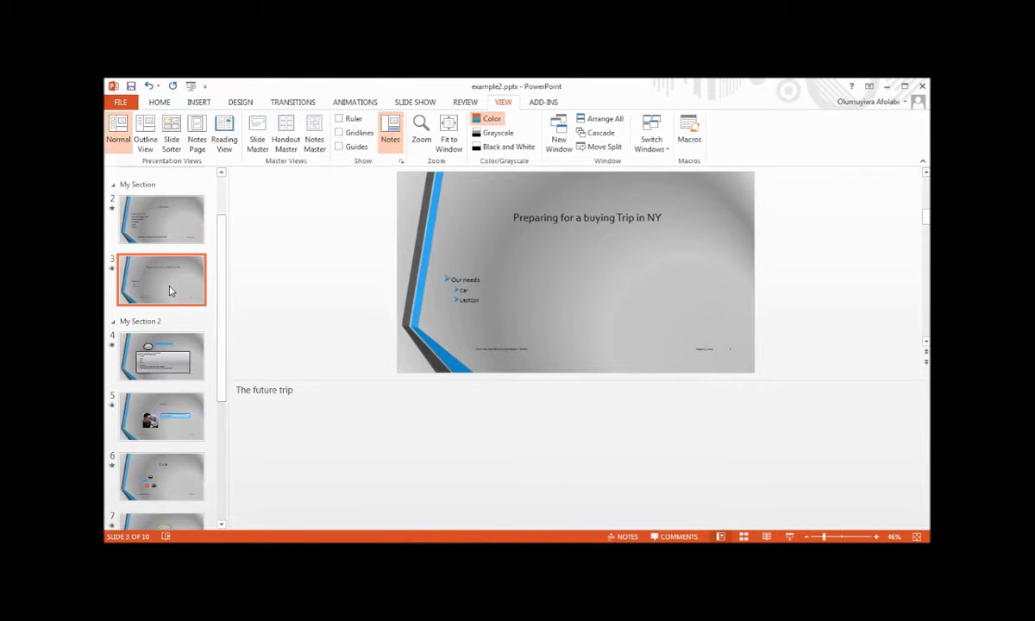
left_click(170, 350)
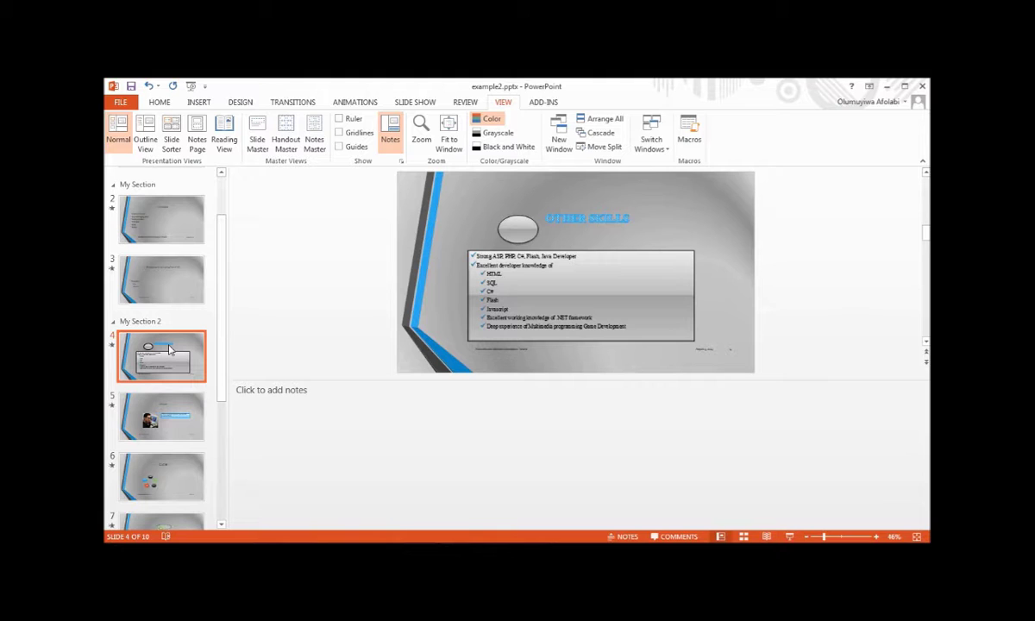
left_click(151, 289)
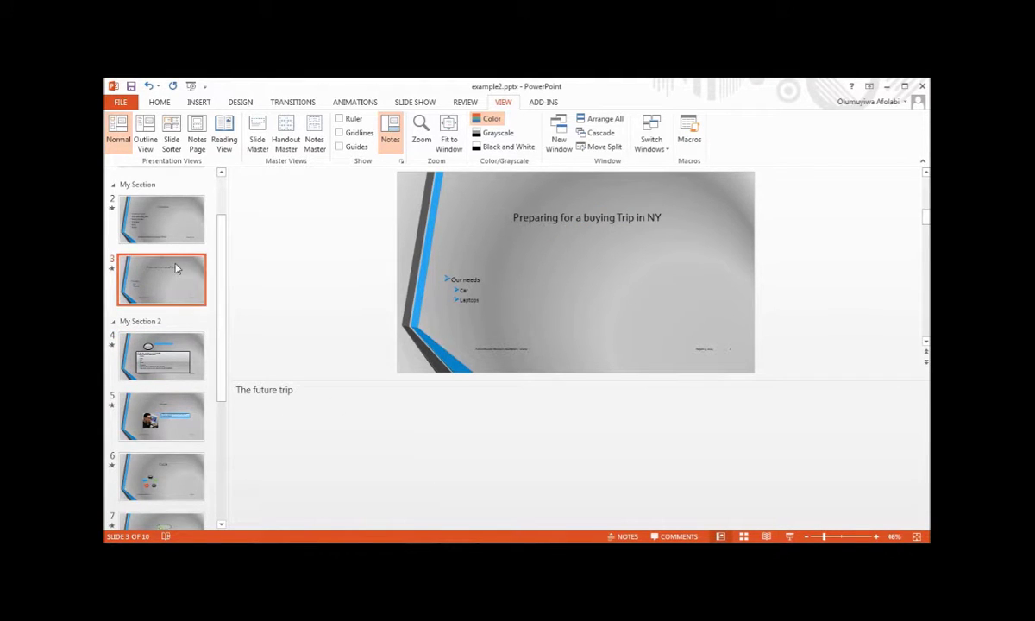
left_click(164, 226)
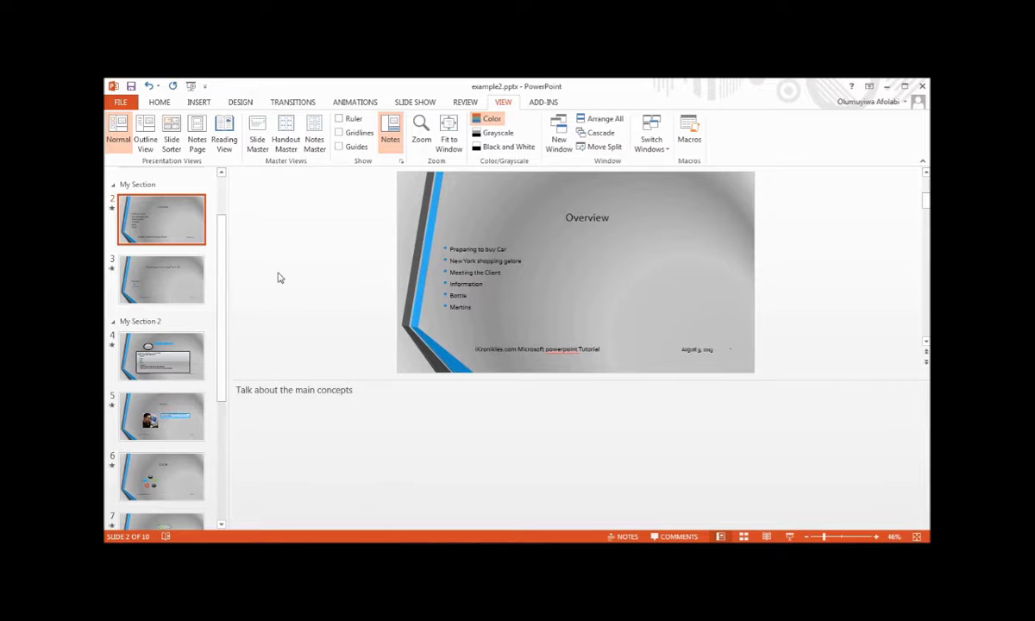
left_click(196, 137)
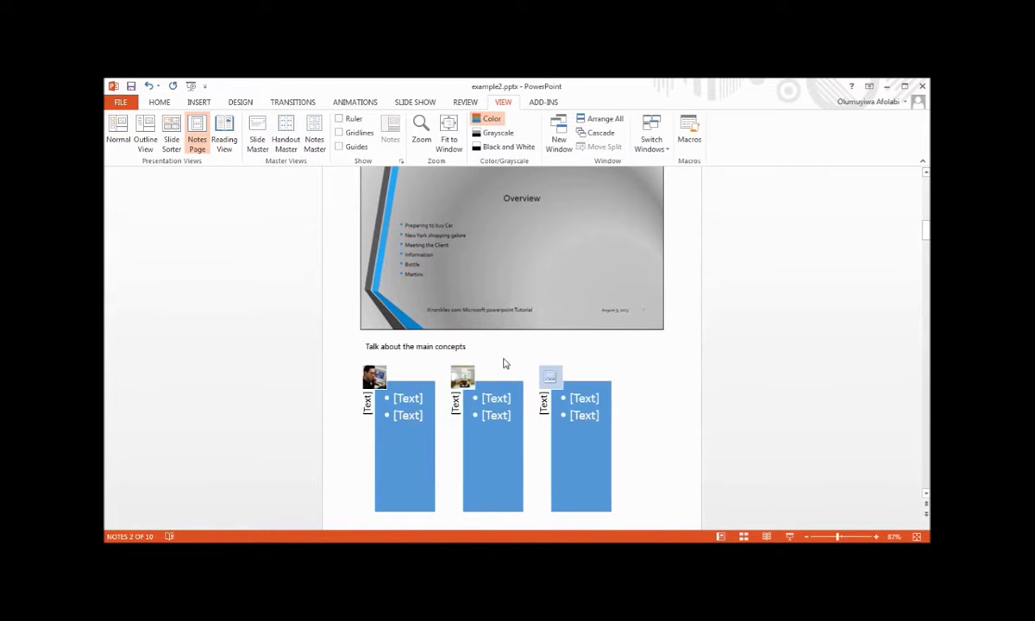
- In the header and footer settings for notes and handouts, include the date as the fixed value 8/9/2013
left_click(197, 99)
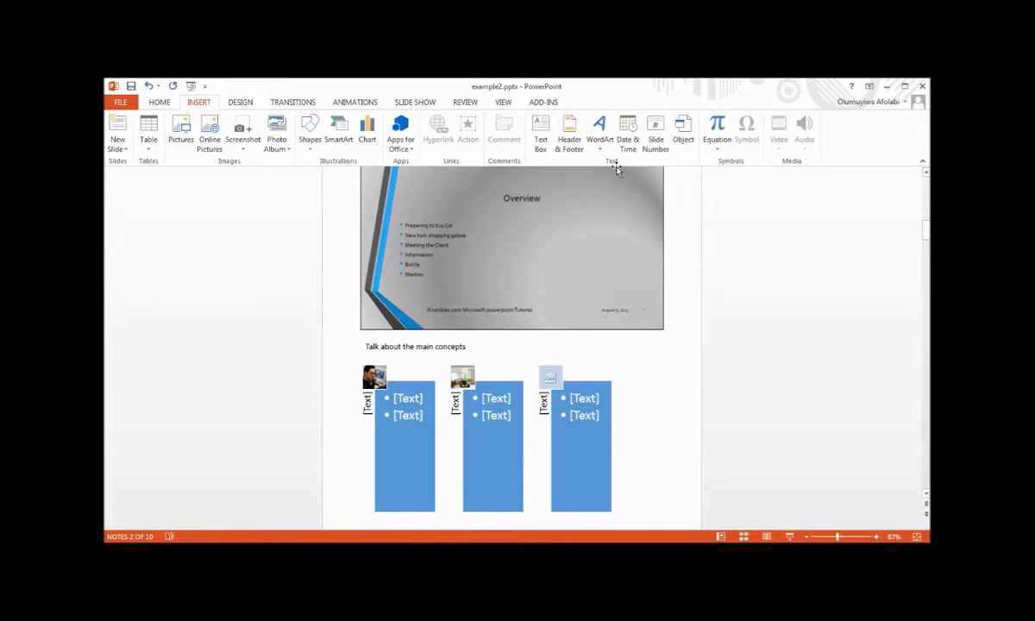
left_click(570, 129)
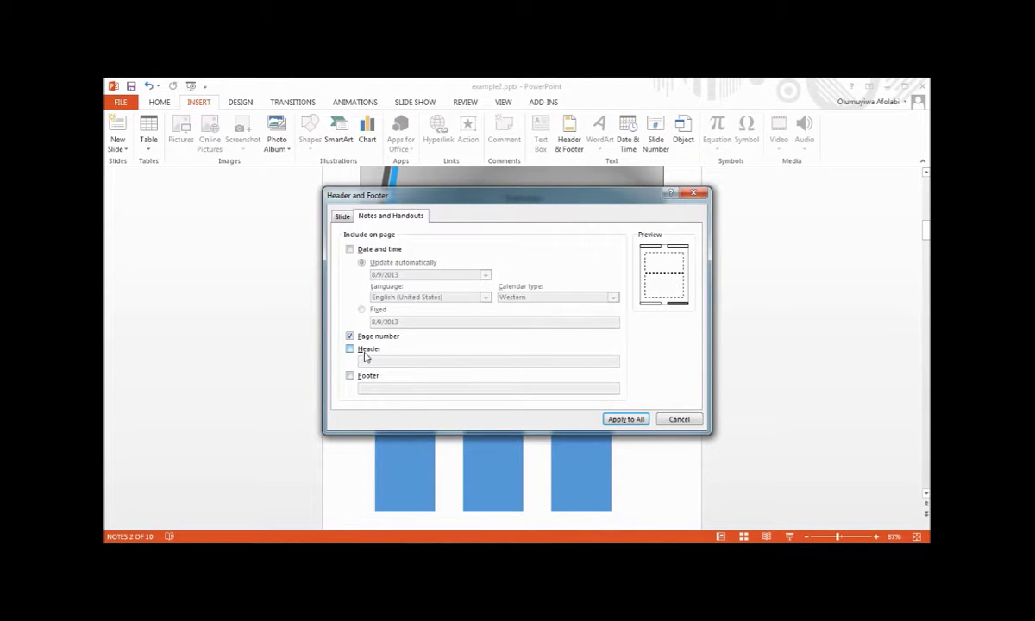
left_click(350, 251)
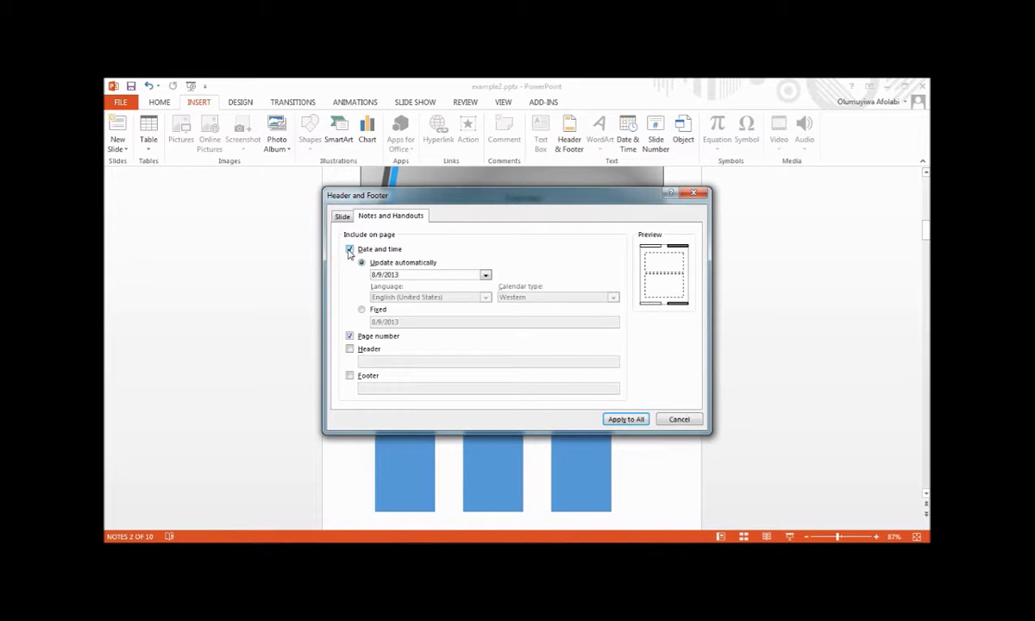
left_click(486, 275)
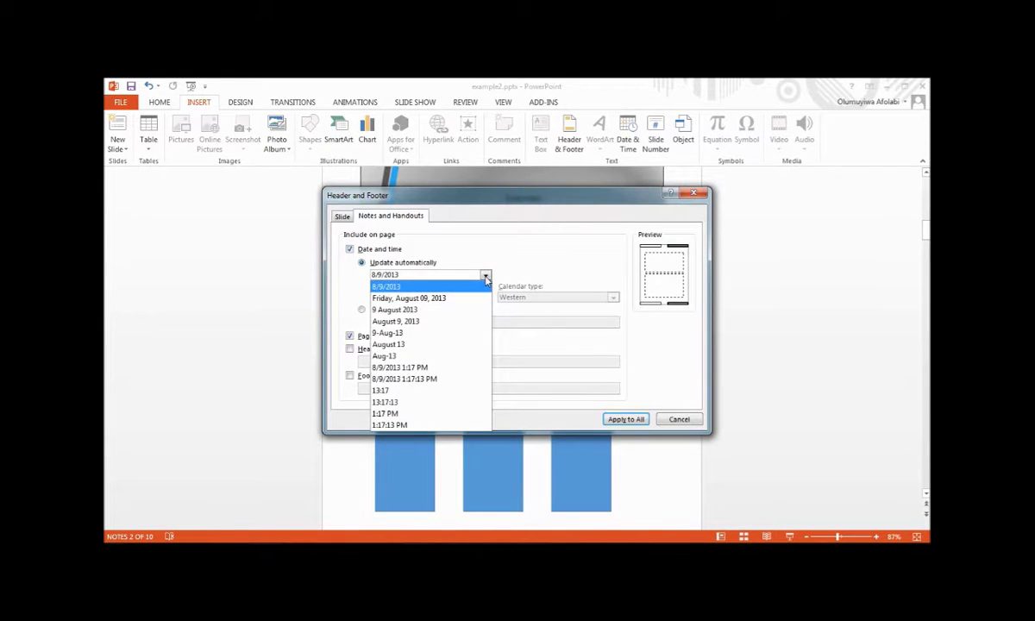
left_click(465, 345)
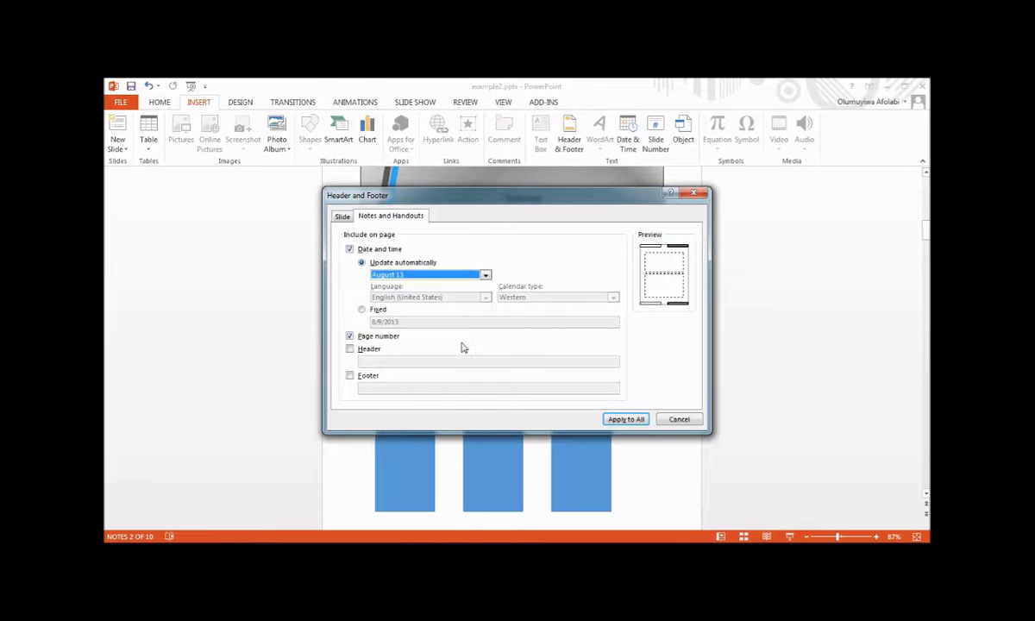
left_click(362, 310)
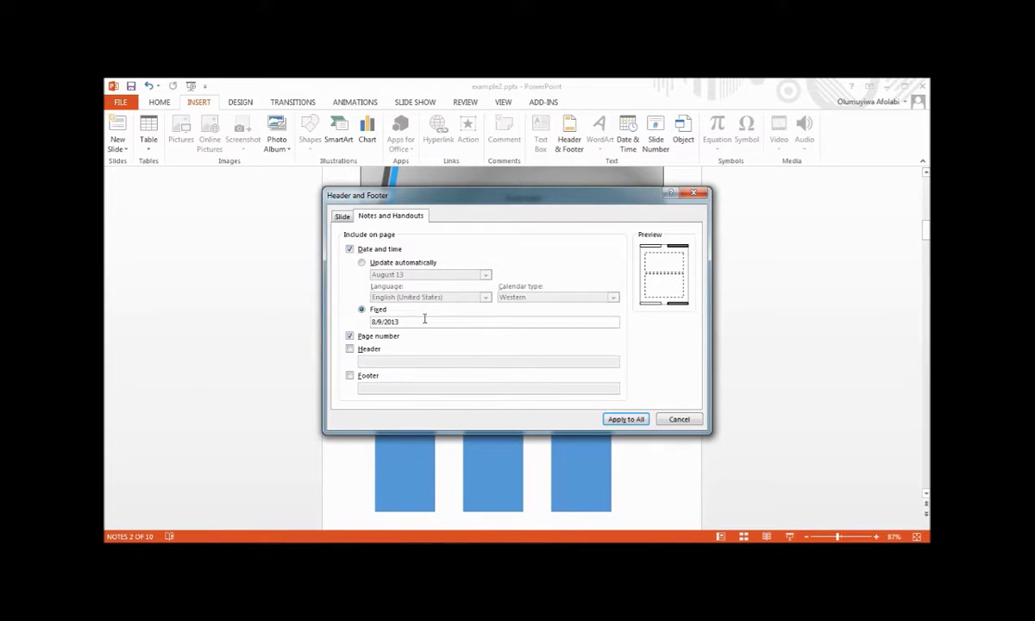
- Add the header "iKronikles" and the footer "Knowledge center" to the notes and handouts, and apply the settings to all pages
left_click(350, 350)
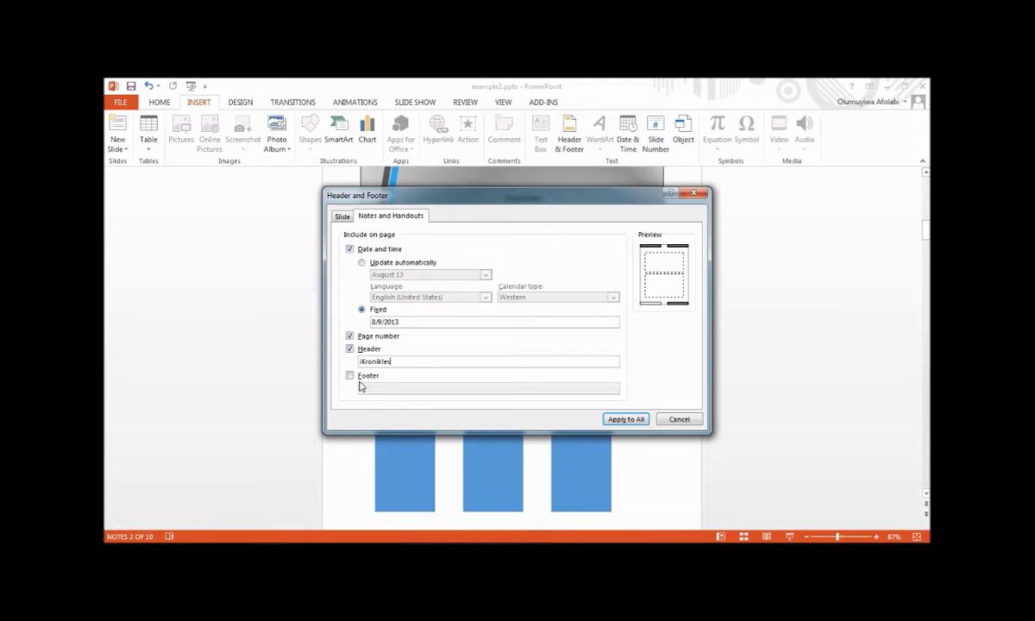
left_click(349, 375)
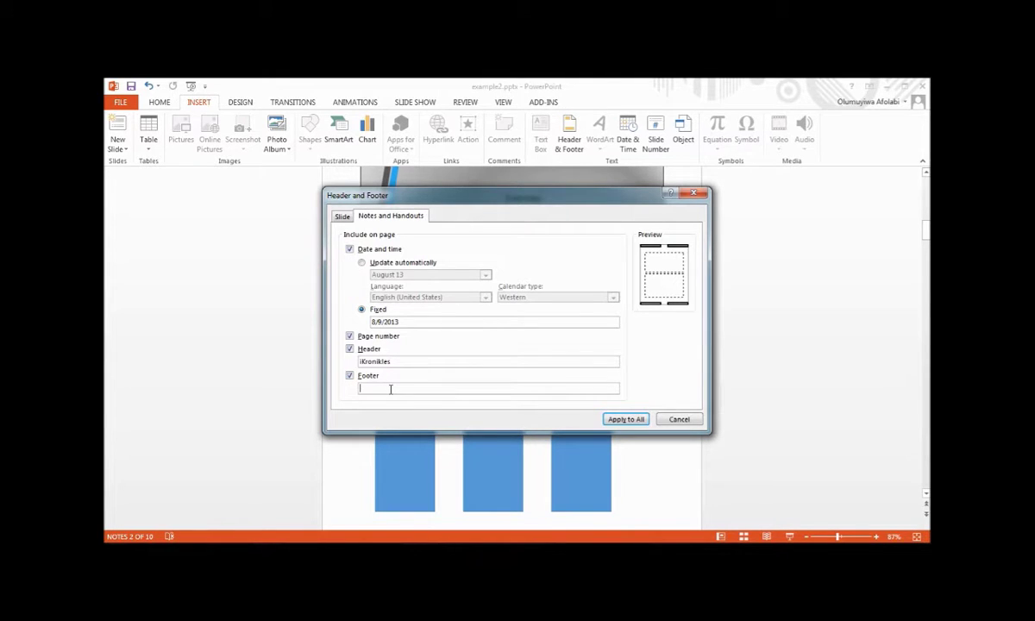
left_click(391, 389)
type("Knowledge center")
left_click(625, 420)
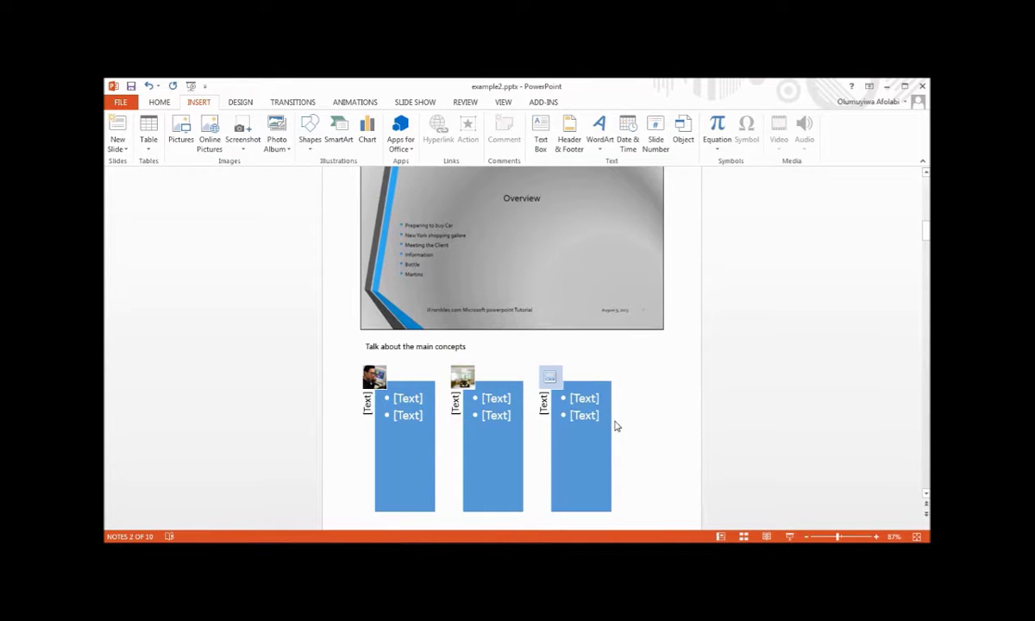
- Return to Normal view and open the print settings, keeping the print range at all slides
left_click(503, 103)
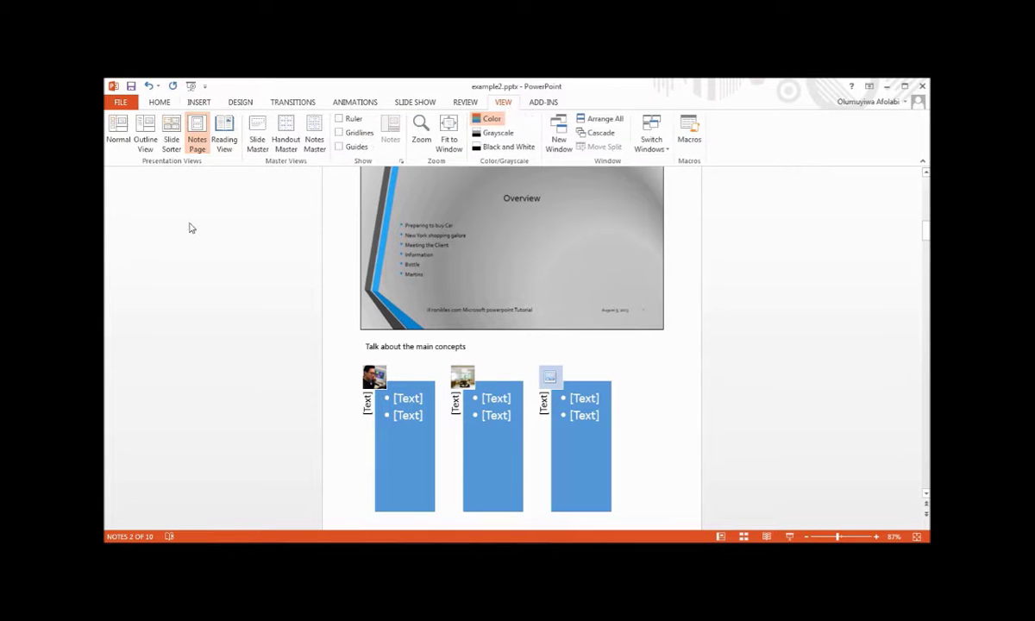
left_click(119, 129)
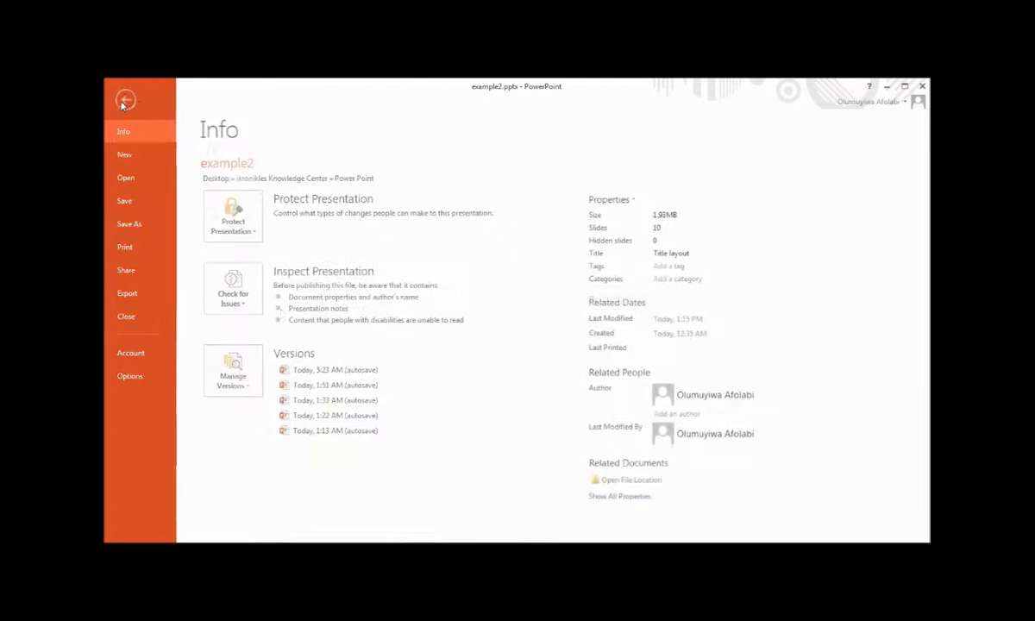
left_click(120, 101)
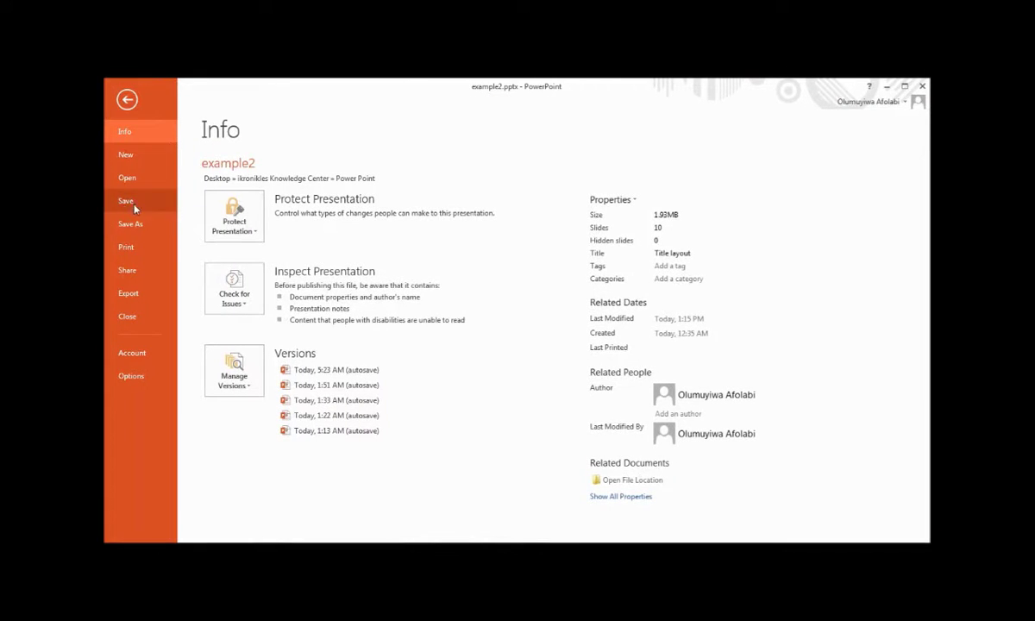
left_click(134, 249)
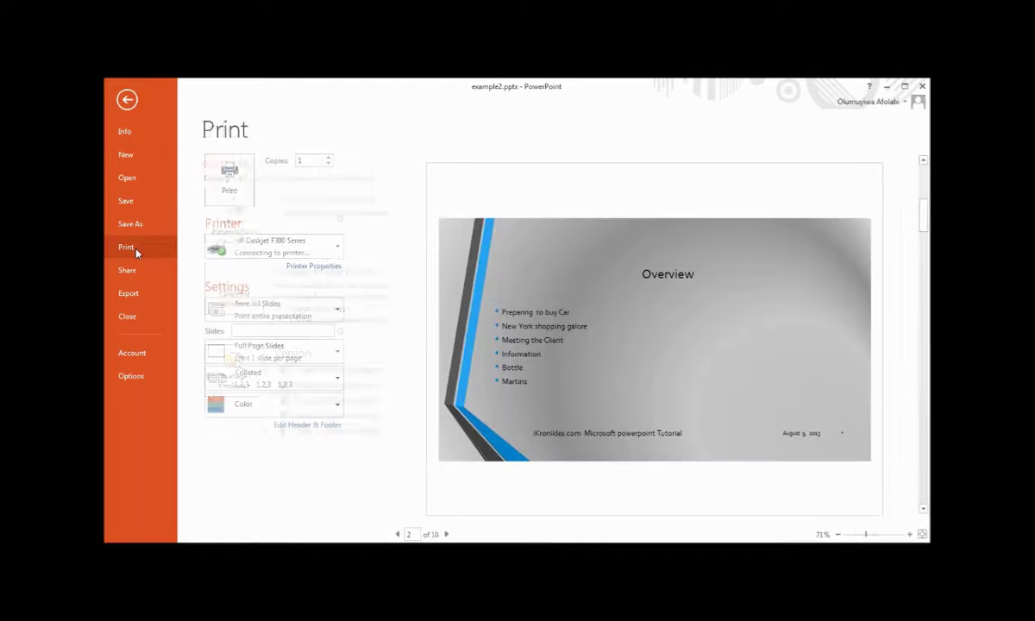
left_click(337, 308)
left_click(373, 302)
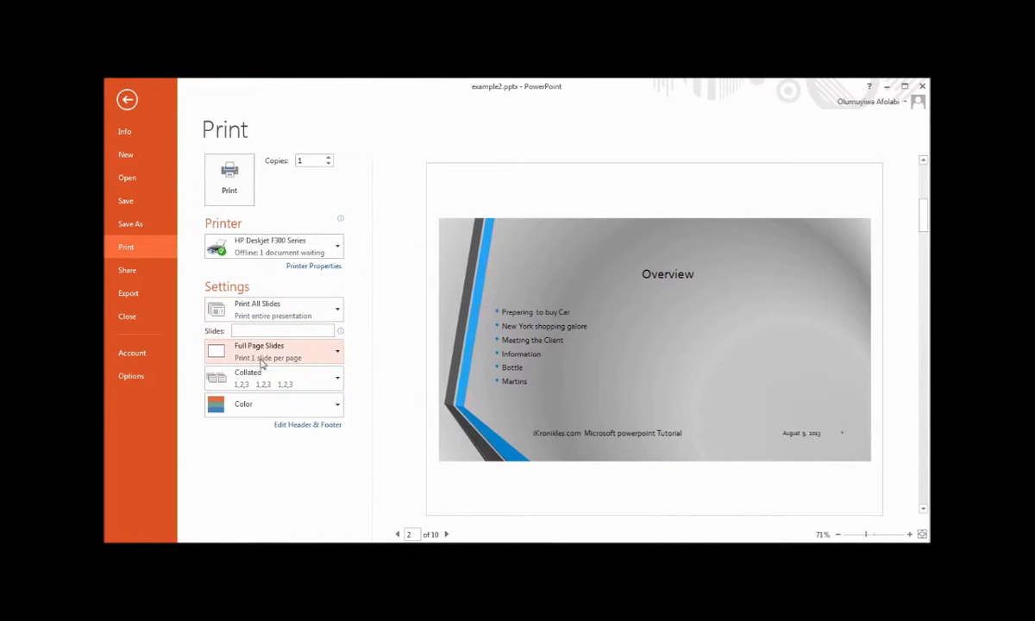
- Set the print layout to Notes Pages
left_click(339, 353)
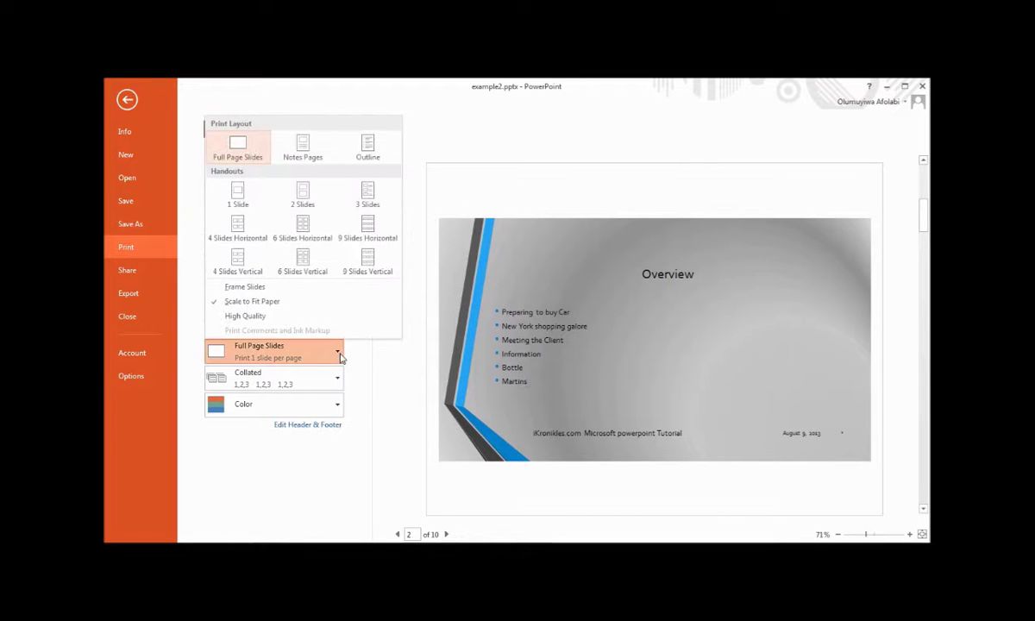
left_click(302, 149)
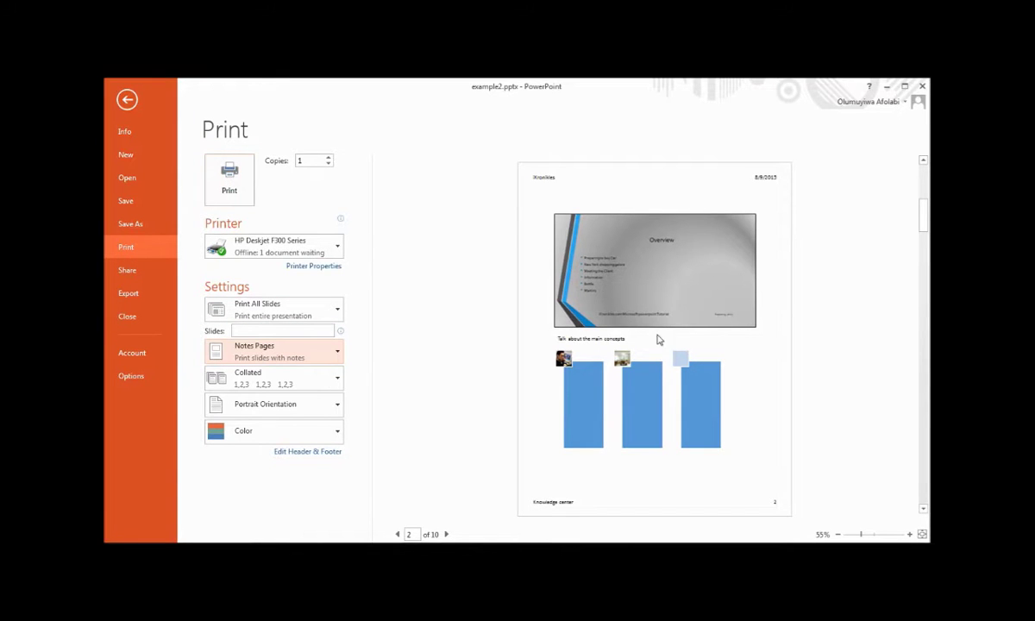
left_click(336, 354)
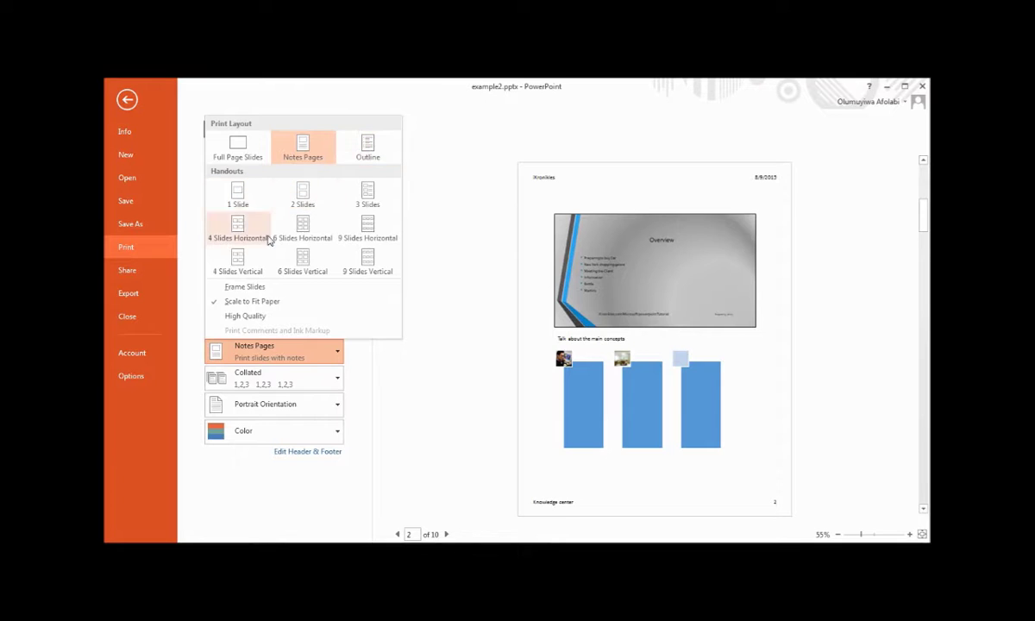
left_click(302, 145)
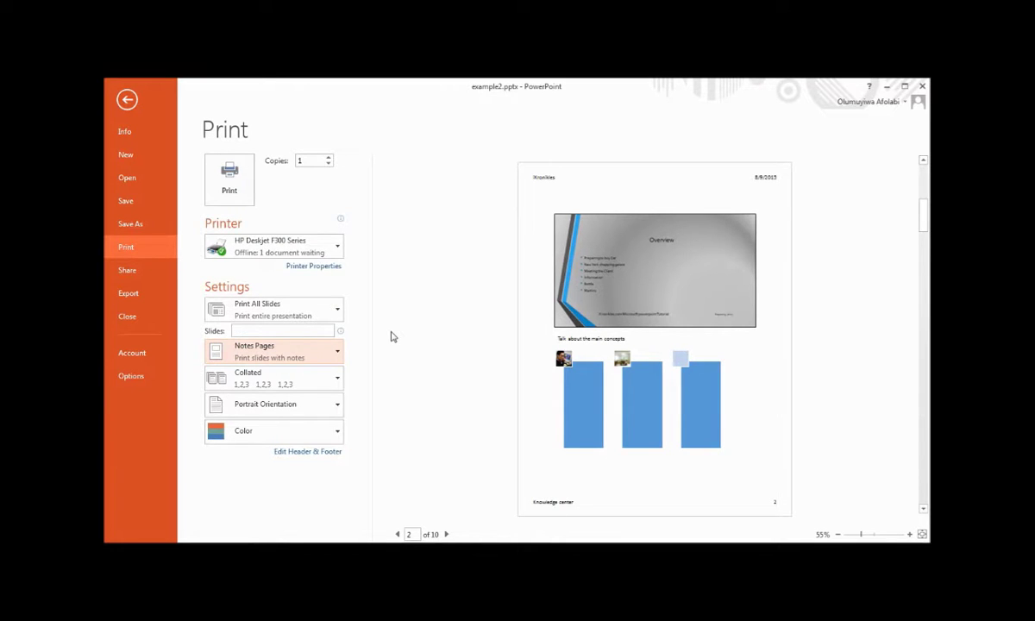
- Enter a custom range of slides to print, starting from slide 1
left_click(252, 331)
type("1-")
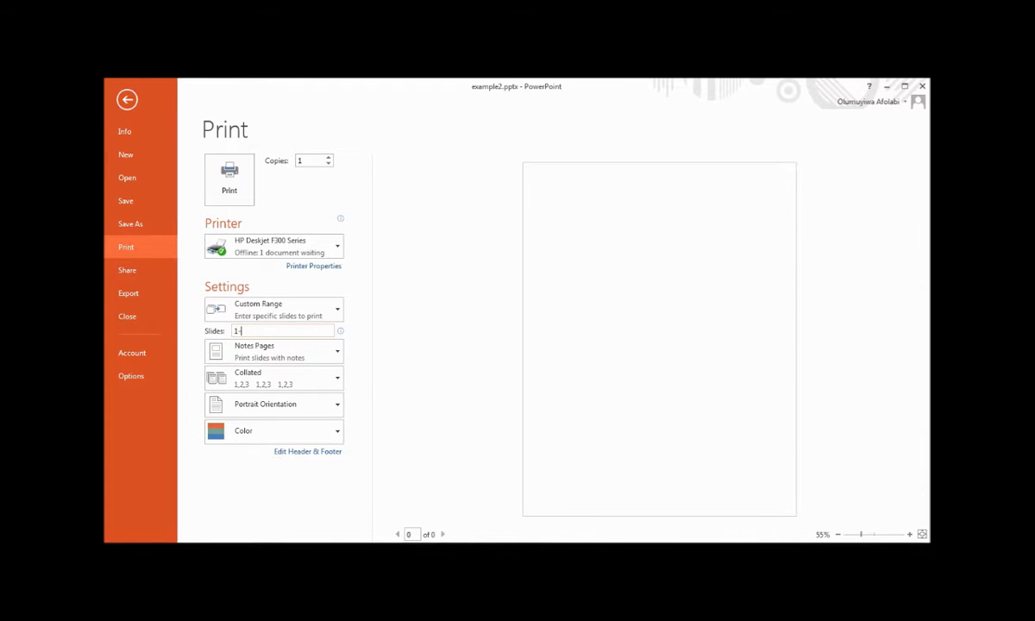